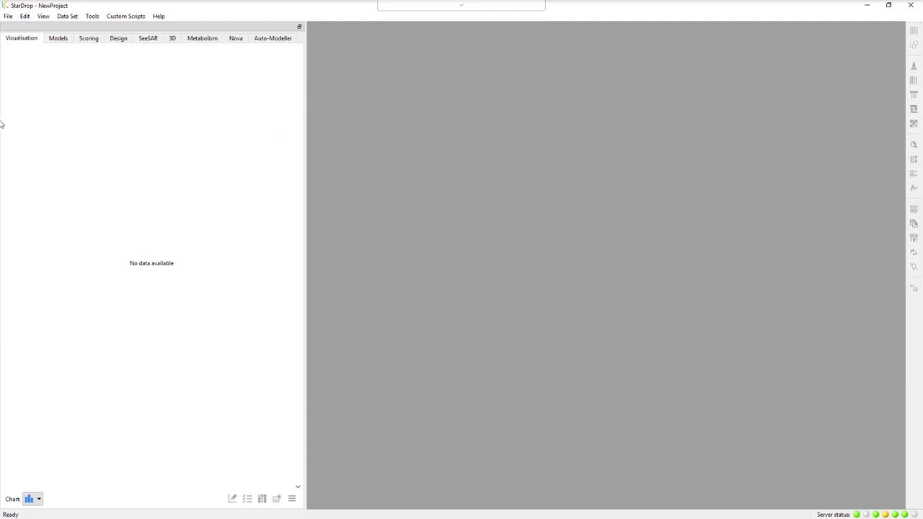
# Open the FactorXa project from the WorkedExamples folder
pyautogui.click(10, 17)
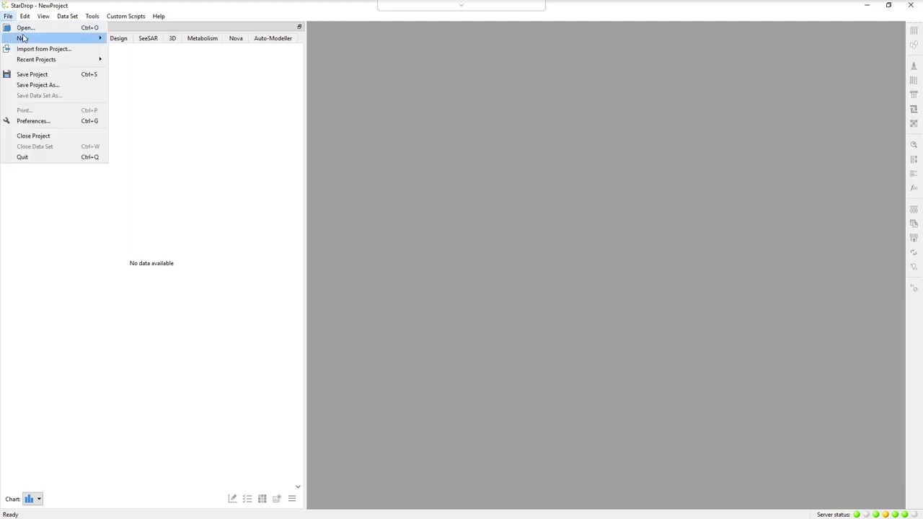
pyautogui.click(22, 28)
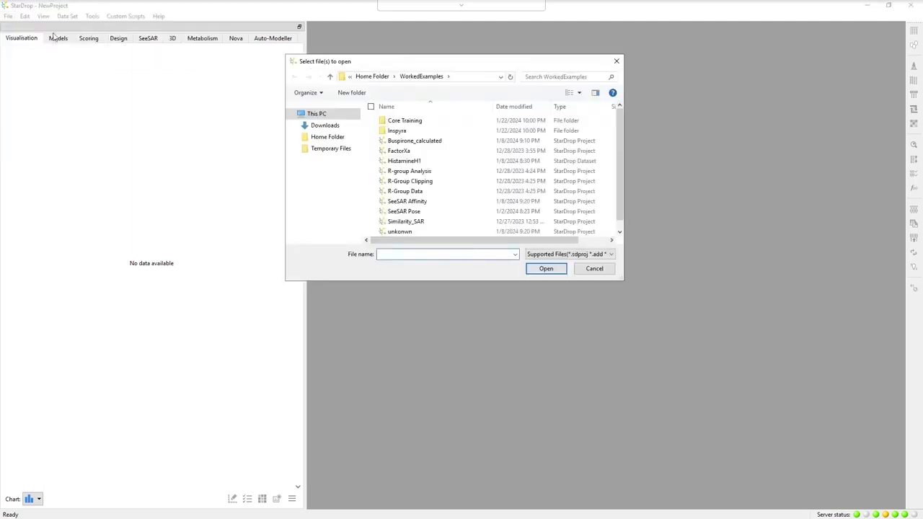
pyautogui.click(413, 153)
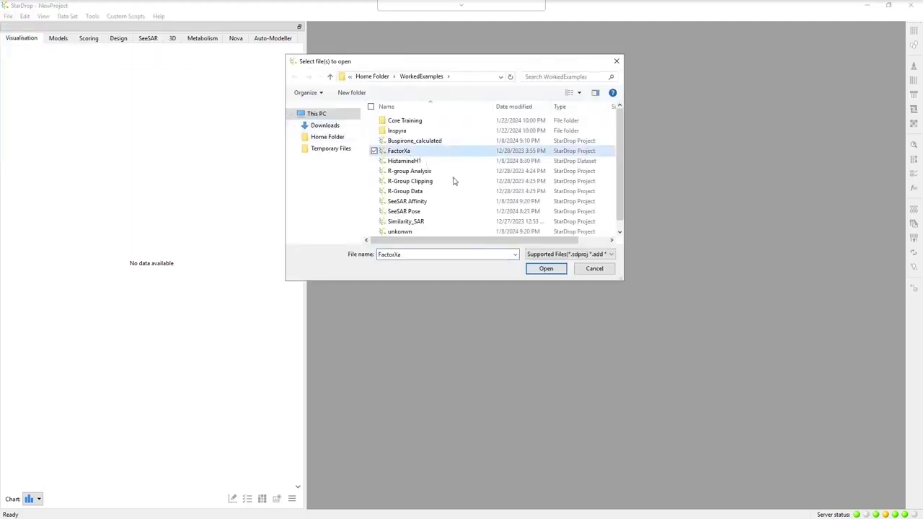
pyautogui.click(546, 269)
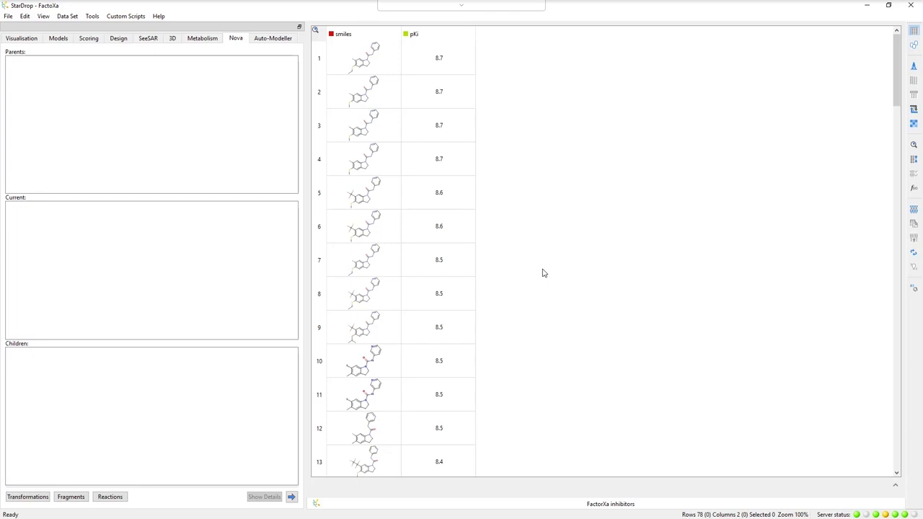
# Set up an R-group decomposition from the compound in row 1, using its indoline core with the carboxamide as scaffold and the proposed R-groups
pyautogui.click(320, 70)
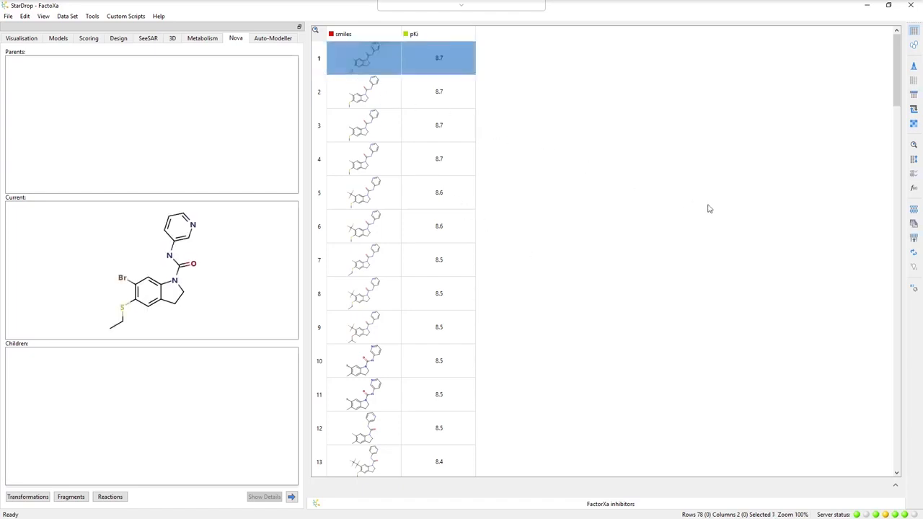
pyautogui.click(913, 290)
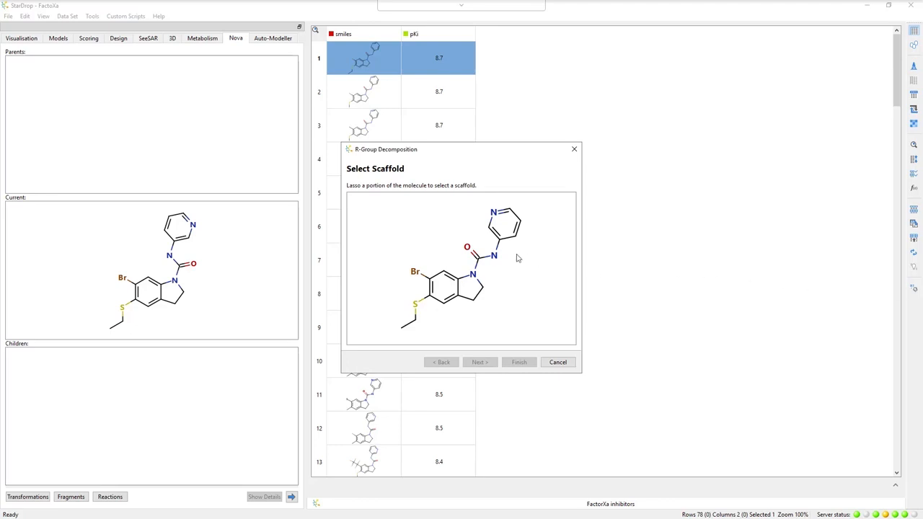
pyautogui.moveTo(517, 256)
pyautogui.mouseDown()
pyautogui.moveTo(465, 234)
pyautogui.moveTo(439, 250)
pyautogui.moveTo(424, 285)
pyautogui.moveTo(431, 318)
pyautogui.moveTo(499, 309)
pyautogui.moveTo(516, 257)
pyautogui.mouseUp()
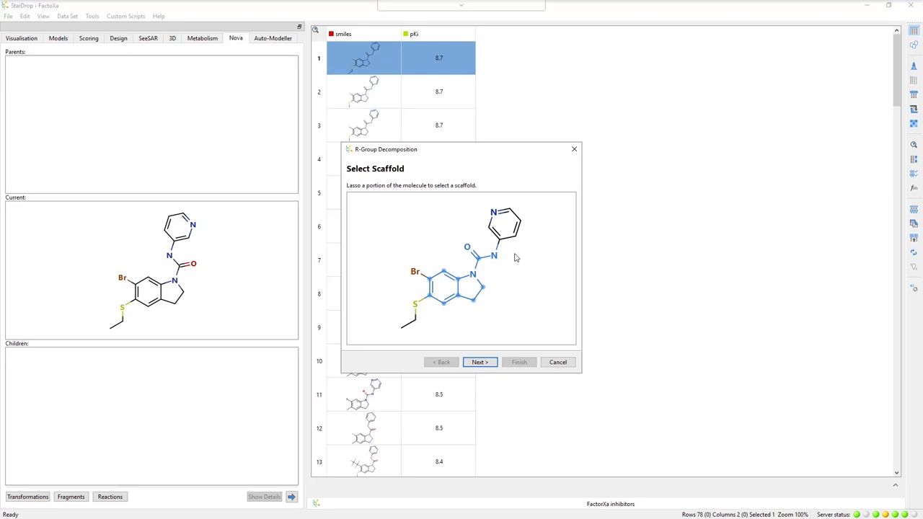
pyautogui.click(483, 365)
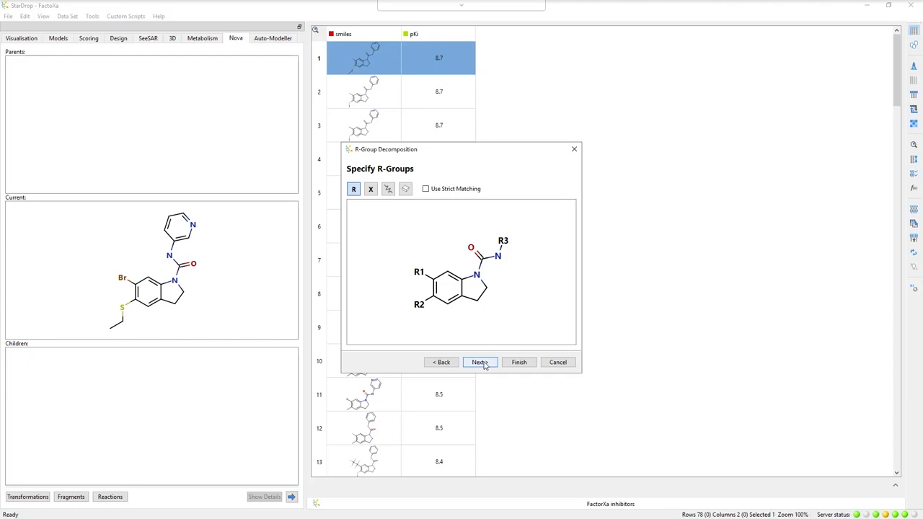
pyautogui.click(482, 363)
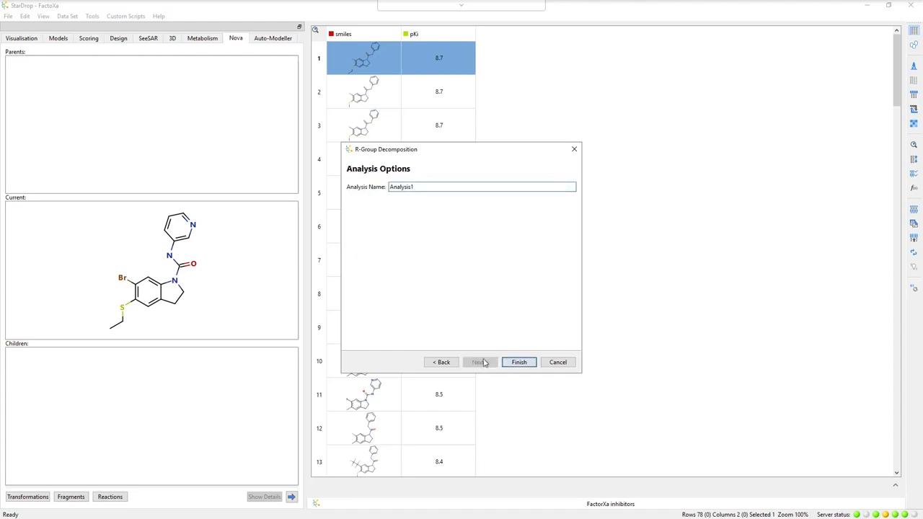
# Name the analysis "Factor Xa Series 1" and run the R-group decomposition
pyautogui.moveTo(421, 188); pyautogui.dragTo(388, 186)
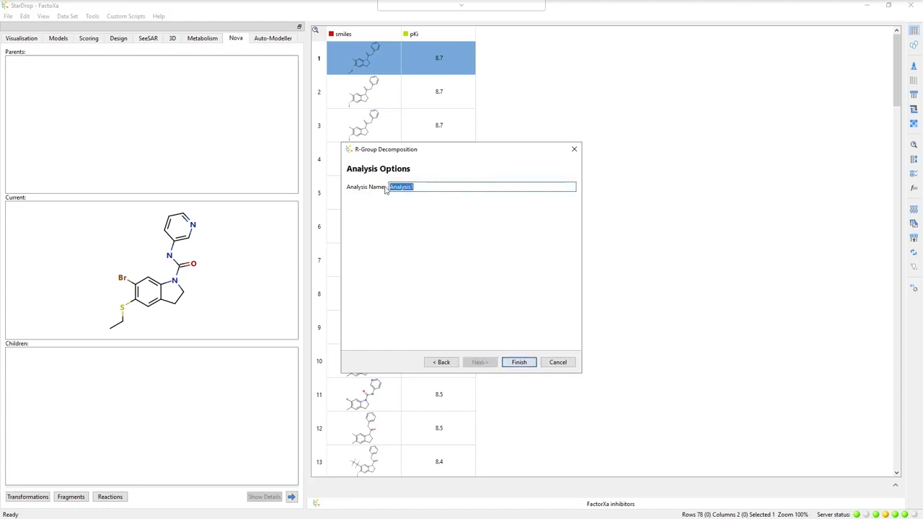
pyautogui.write('Factor Xa Series')
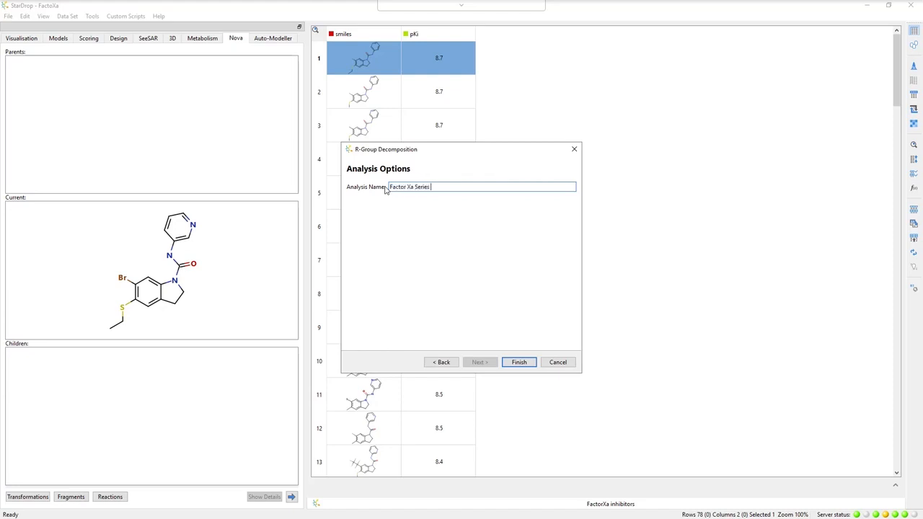
pyautogui.write(' 1')
pyautogui.click(517, 363)
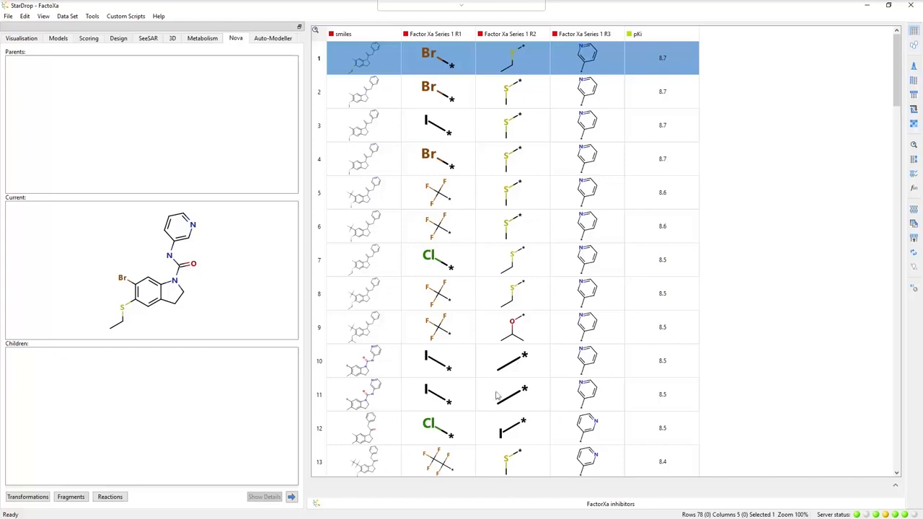
# Start a Scaffold-Based Library Enumeration in the Nova Wizard from the compound in row 1
pyautogui.click(291, 498)
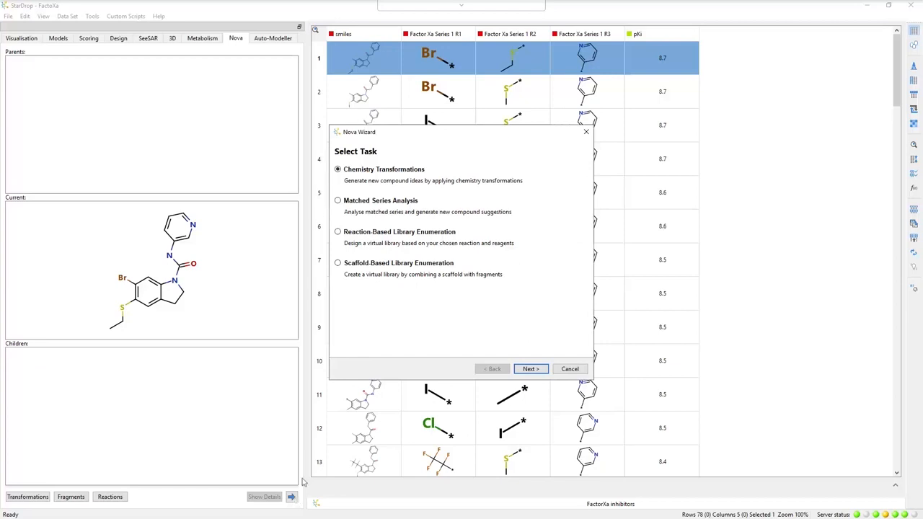
pyautogui.click(337, 265)
pyautogui.click(531, 369)
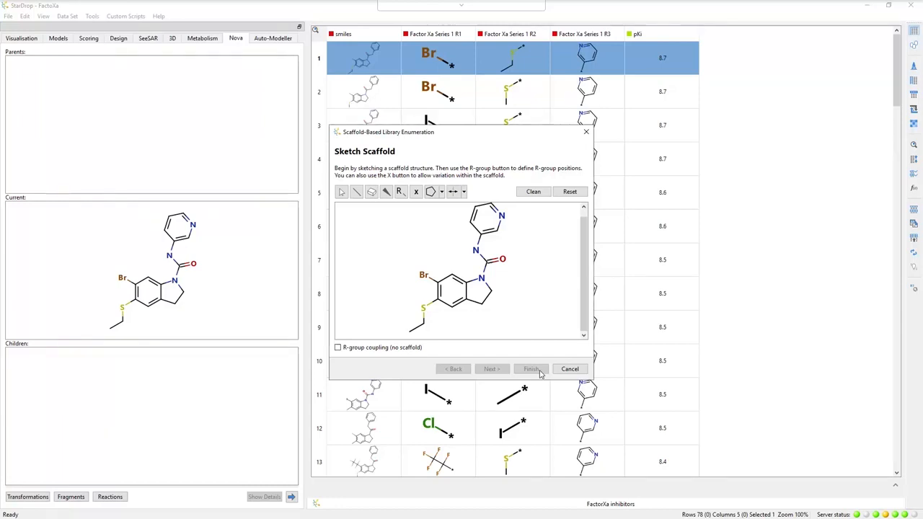
# Remove the bromine, the ethylthio group and the pyridine ring from the scaffold sketch
pyautogui.click(372, 192)
pyautogui.click(424, 276)
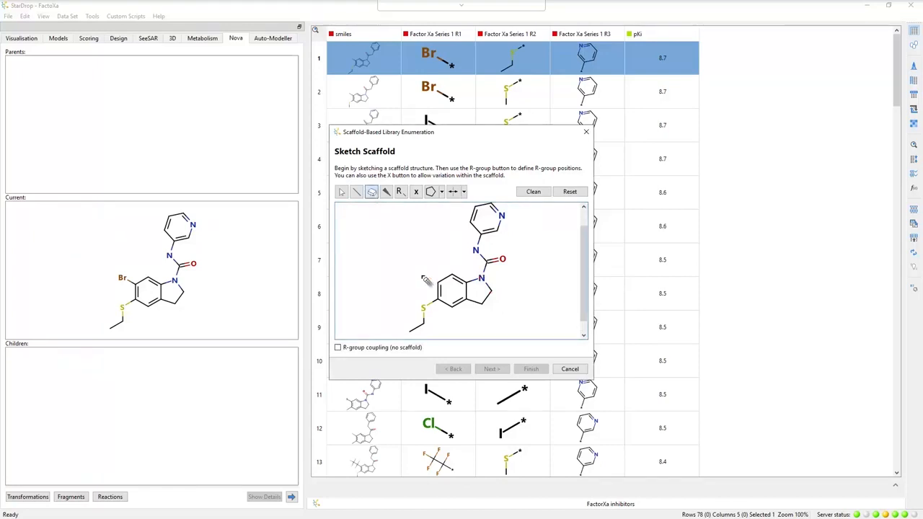
pyautogui.click(342, 194)
pyautogui.moveTo(407, 308)
pyautogui.mouseDown()
pyautogui.moveTo(405, 342)
pyautogui.moveTo(431, 332)
pyautogui.moveTo(435, 318)
pyautogui.moveTo(413, 299)
pyautogui.mouseUp()
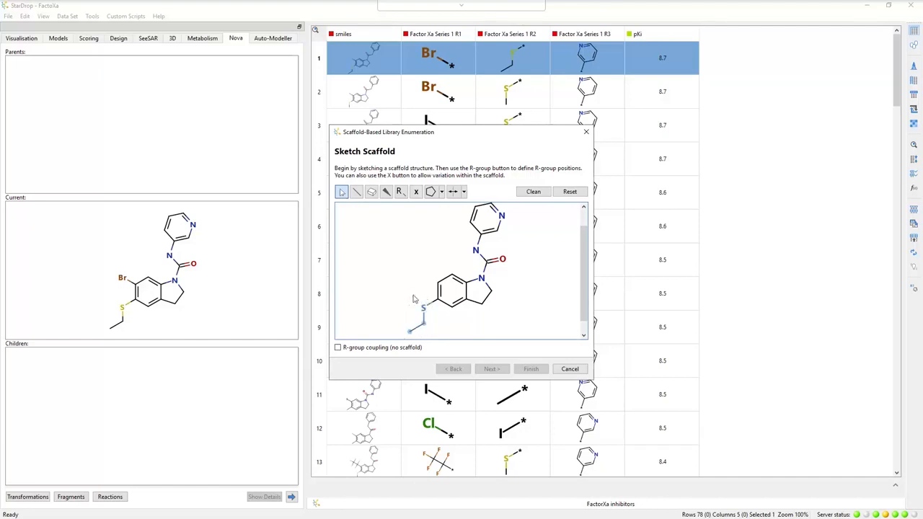
pyautogui.press('Delete')
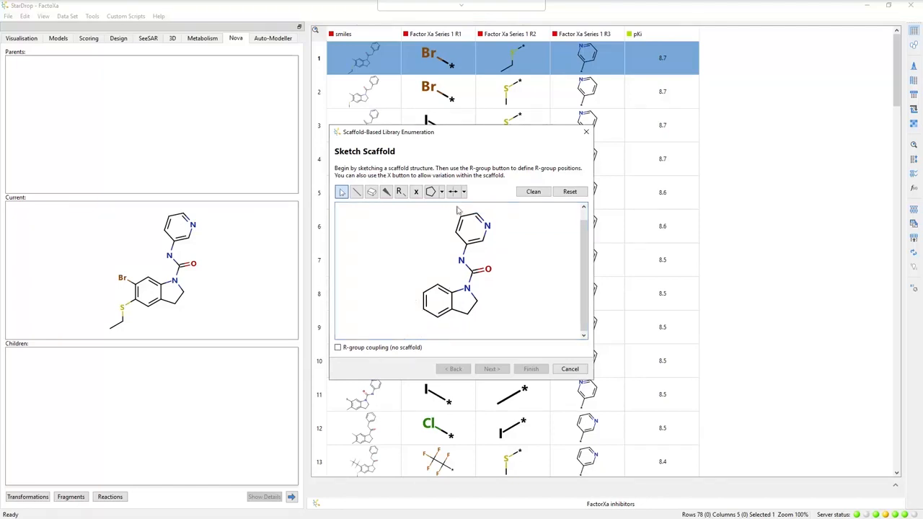
pyautogui.moveTo(458, 210)
pyautogui.mouseDown()
pyautogui.moveTo(441, 232)
pyautogui.moveTo(452, 249)
pyautogui.moveTo(481, 253)
pyautogui.moveTo(498, 234)
pyautogui.moveTo(484, 214)
pyautogui.moveTo(451, 216)
pyautogui.mouseUp()
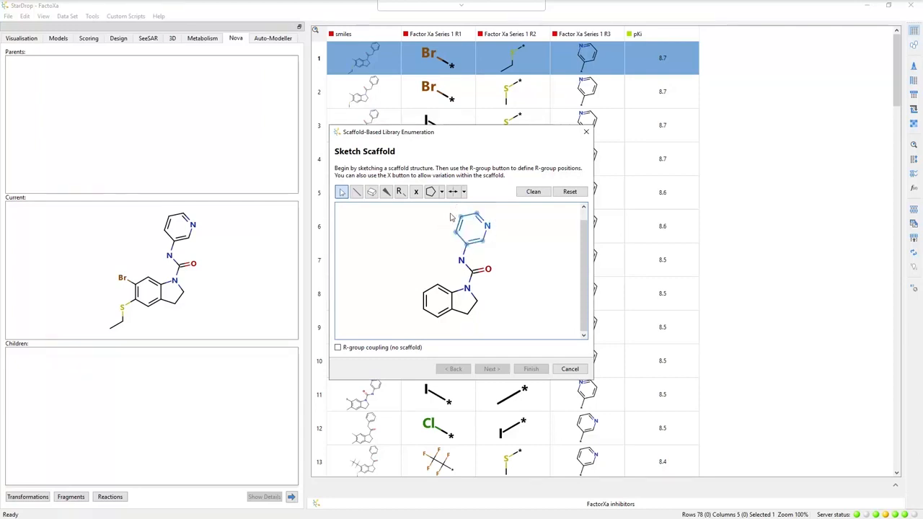
pyautogui.press('Delete')
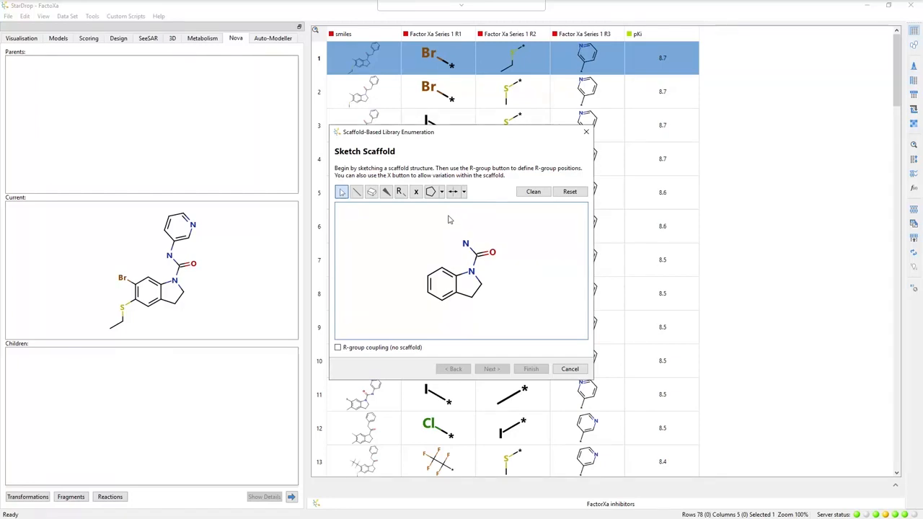
# Change the carbon-carbon single bond opposite the fused benzene in the scaffold's five-membered ring to a double bond
pyautogui.click(356, 192)
pyautogui.moveTo(475, 286); pyautogui.dragTo(484, 299)
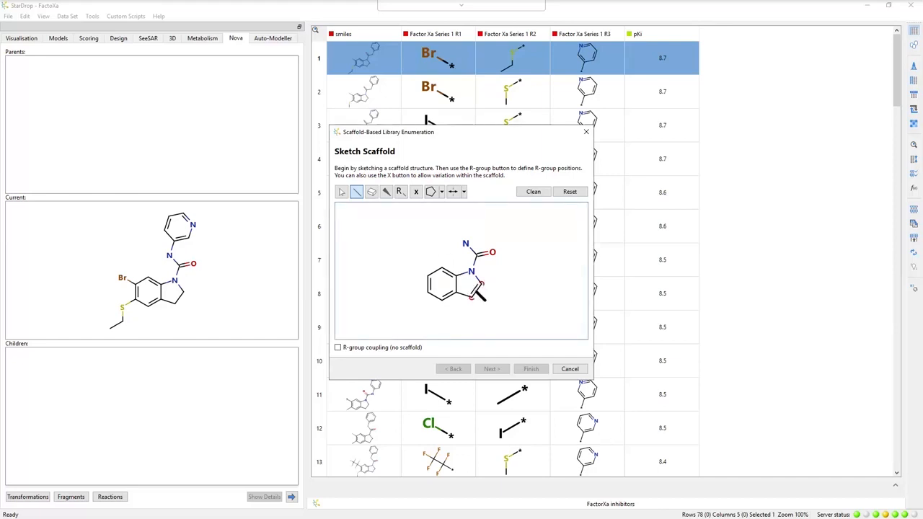
pyautogui.click(478, 290)
# Add R-group positions R1 and R2 to the two adjacent outer benzene carbons and R3 to the terminal amide nitrogen
pyautogui.click(400, 192)
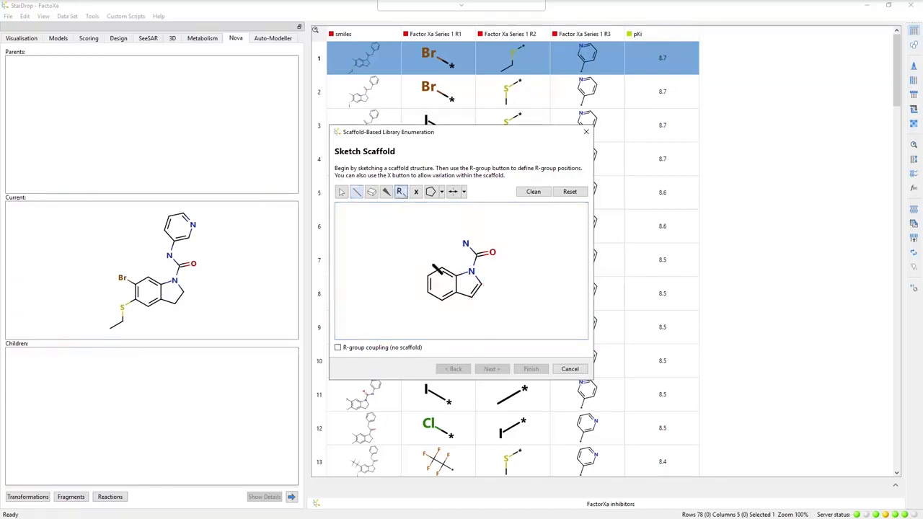
pyautogui.click(429, 275)
pyautogui.click(427, 292)
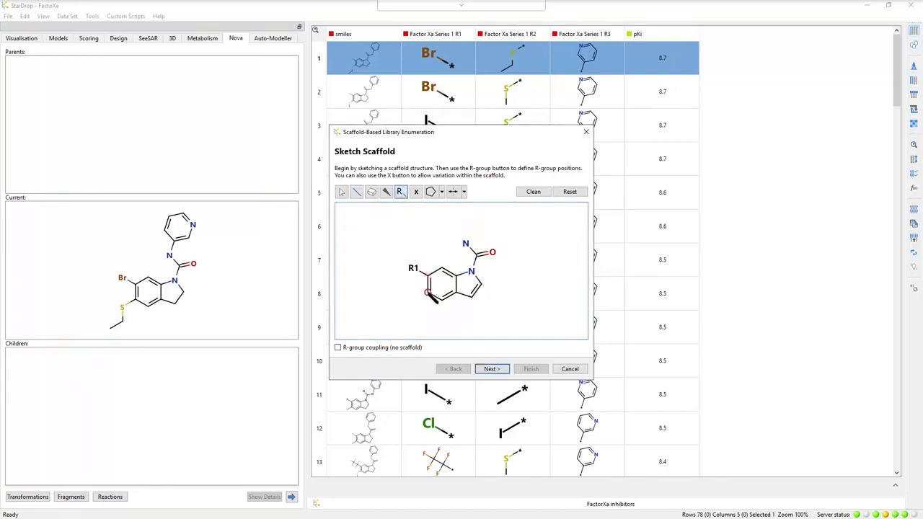
pyautogui.click(466, 244)
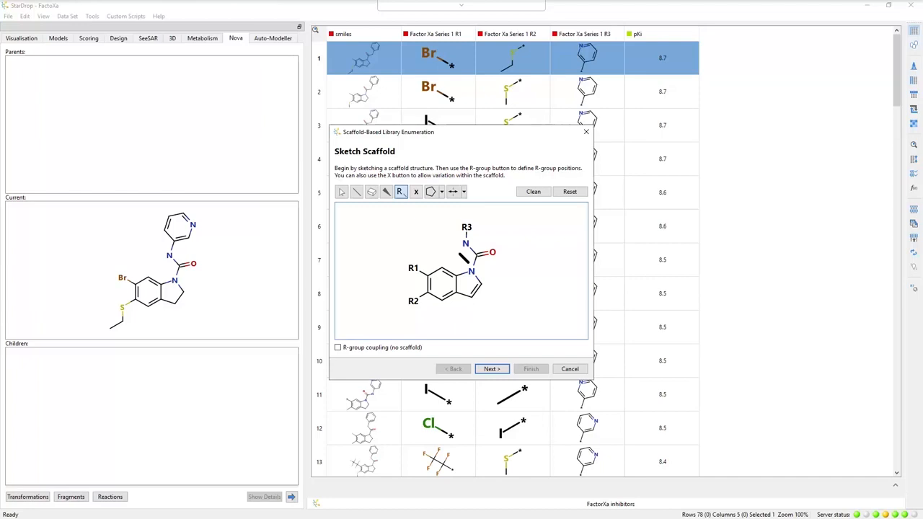
# Mark the carboxamide linker atoms and the ring nitrogen as variable region X1, and continue to defining the R-groups
pyautogui.click(416, 192)
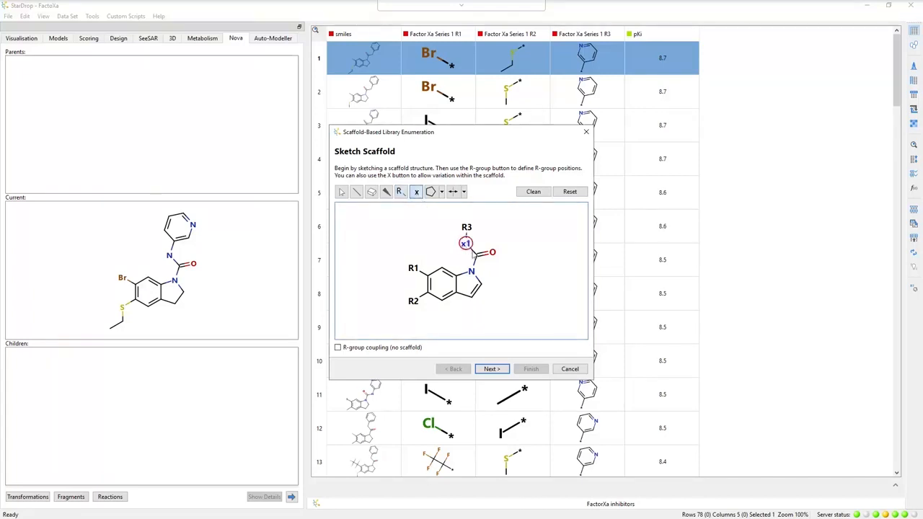
pyautogui.click(466, 244)
pyautogui.click(492, 254)
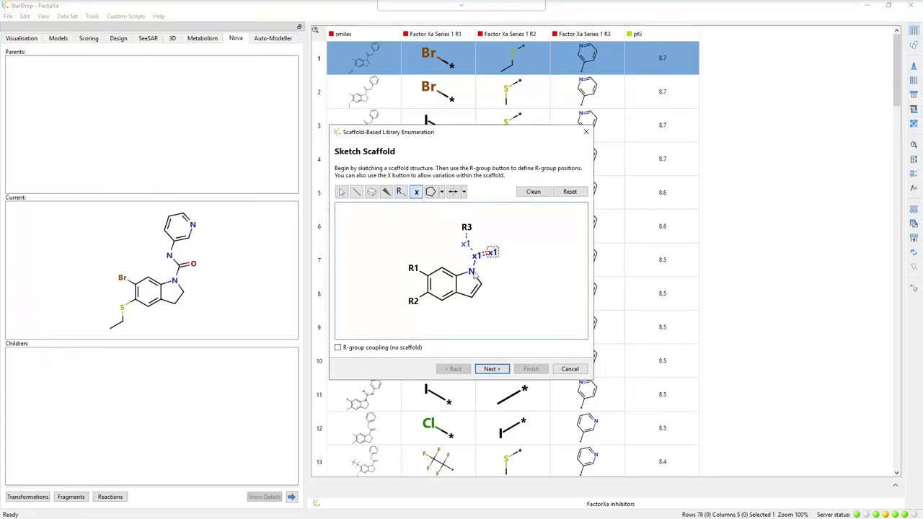
pyautogui.click(473, 273)
pyautogui.click(491, 369)
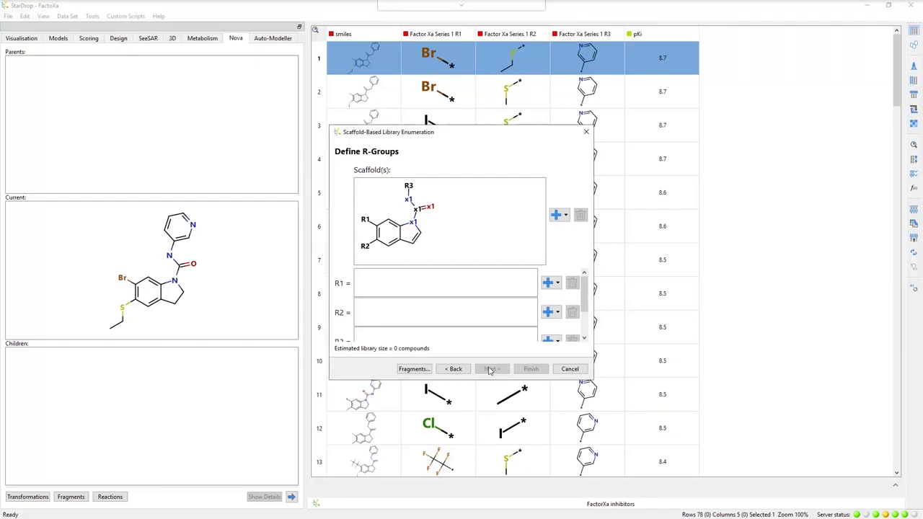
# Define R1 with the complete set of temporary fragments from Factor Xa Series 1 R1
pyautogui.click(559, 285)
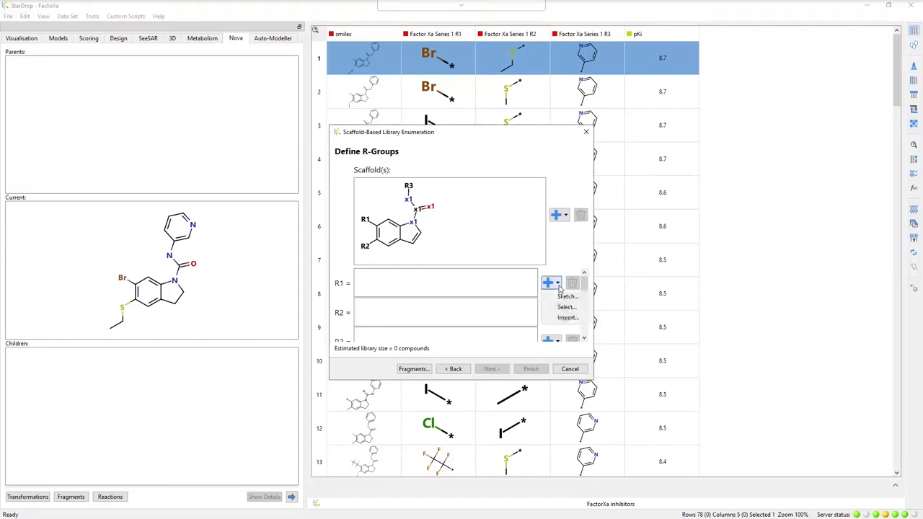
pyautogui.click(567, 307)
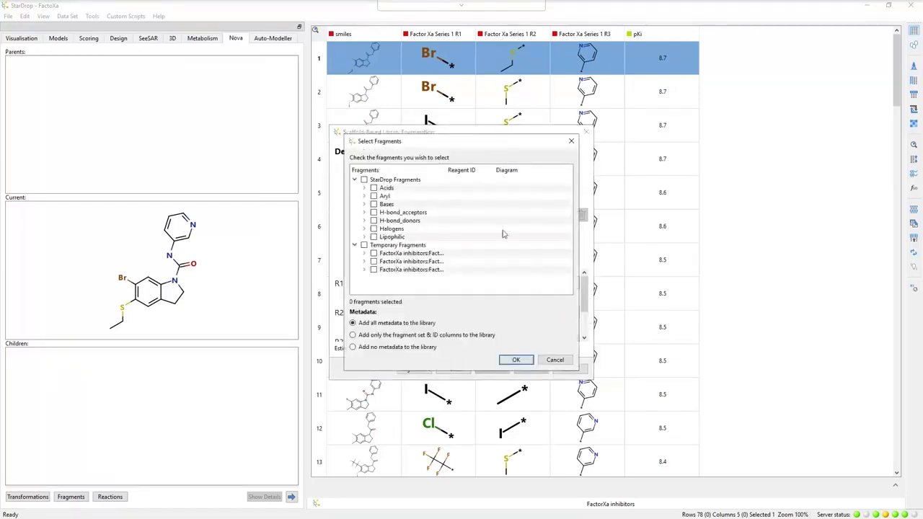
pyautogui.moveTo(442, 170); pyautogui.dragTo(500, 172)
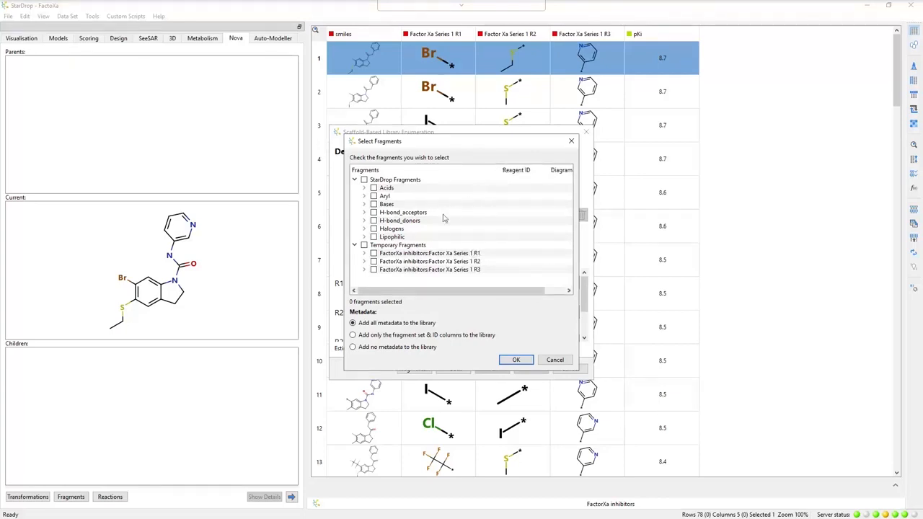
pyautogui.click(365, 255)
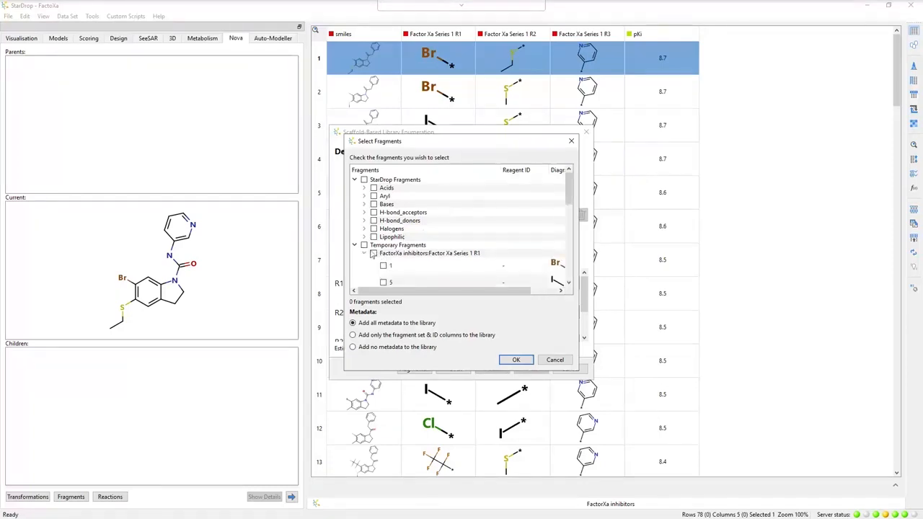
pyautogui.moveTo(467, 295); pyautogui.dragTo(491, 297)
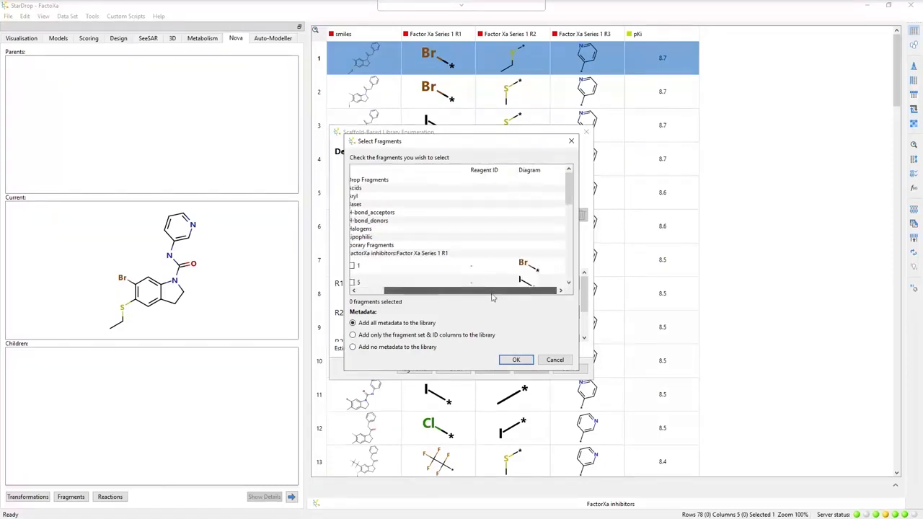
pyautogui.scroll(-1, 568, 220)
pyautogui.scroll(-2, 568, 223)
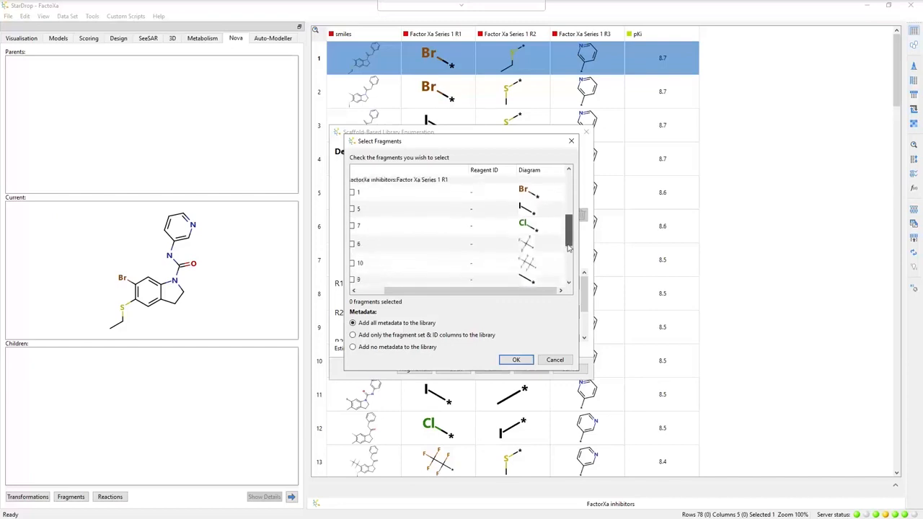
pyautogui.moveTo(532, 294); pyautogui.dragTo(476, 296)
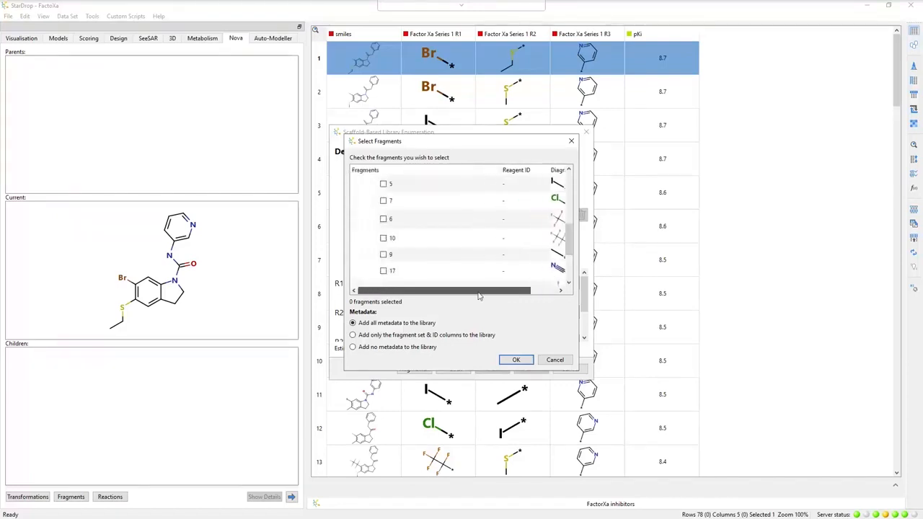
pyautogui.moveTo(574, 251); pyautogui.dragTo(571, 229)
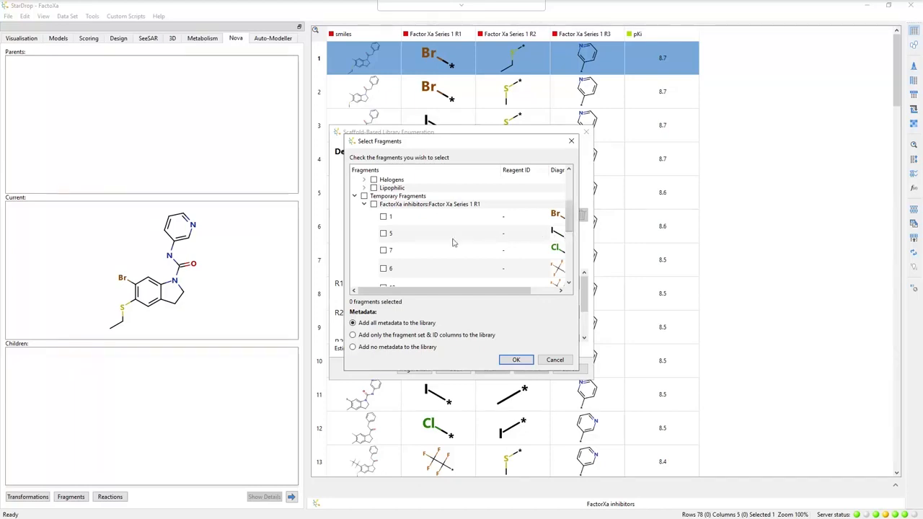
pyautogui.click(374, 204)
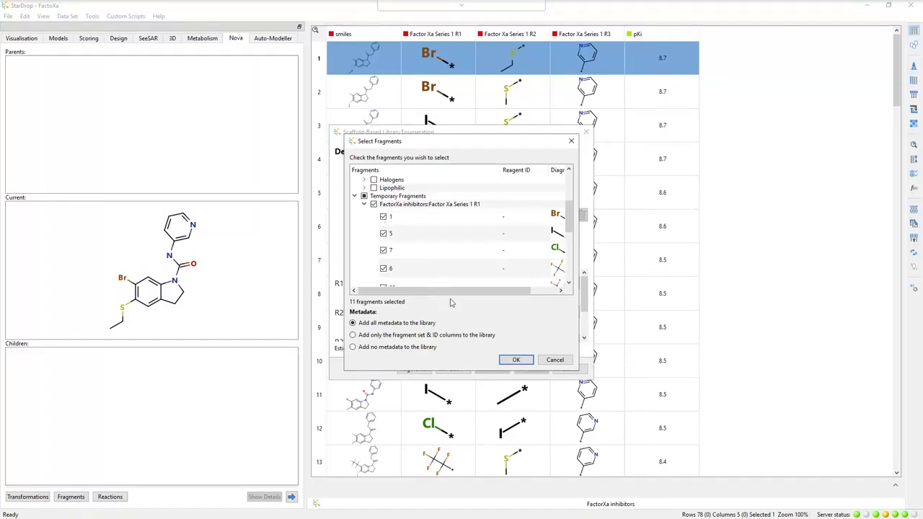
pyautogui.click(517, 360)
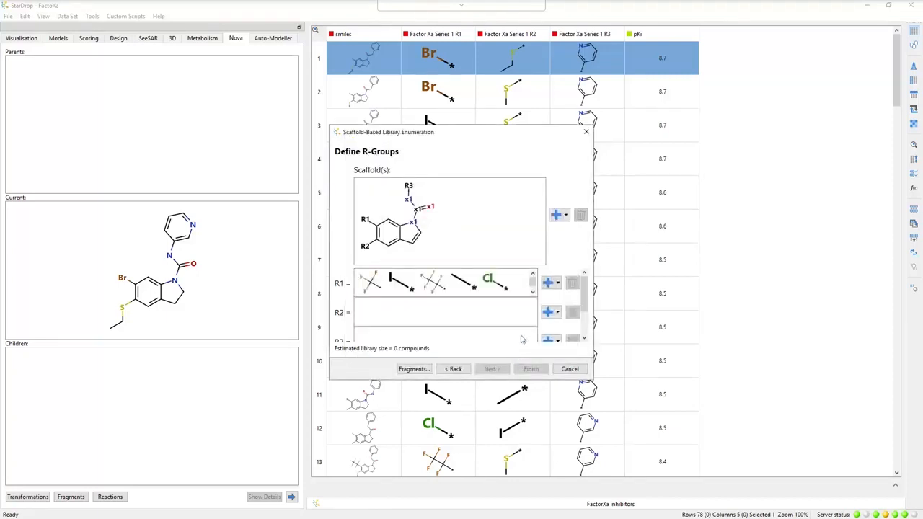
# Define R2 with the complete set of temporary fragments from Factor Xa Series 1 R2
pyautogui.click(557, 314)
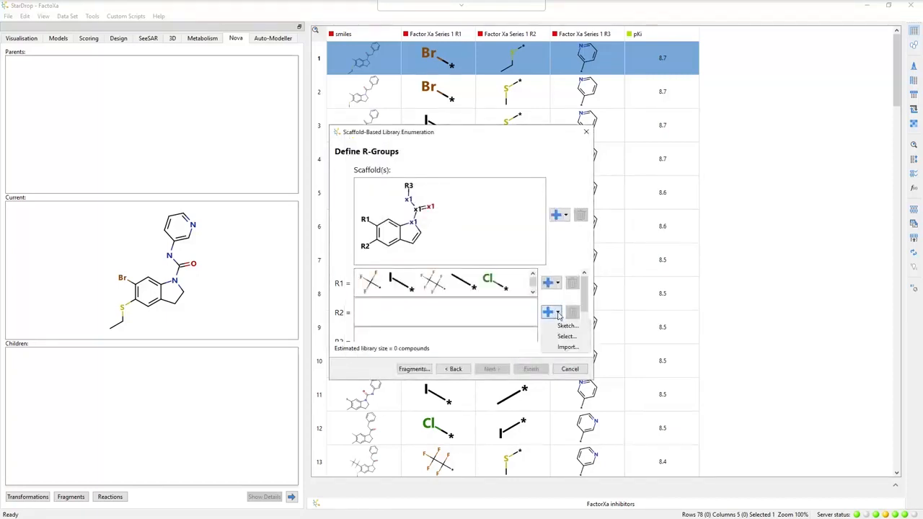
pyautogui.click(566, 336)
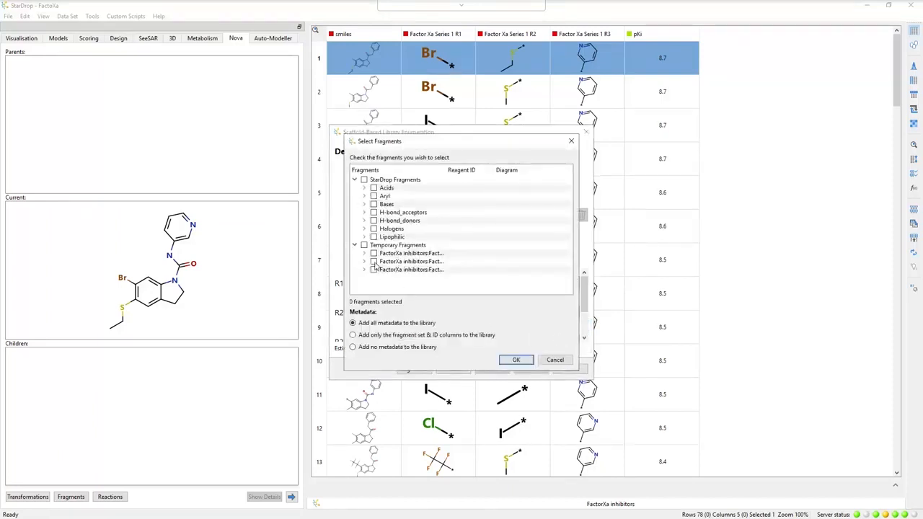
pyautogui.click(374, 262)
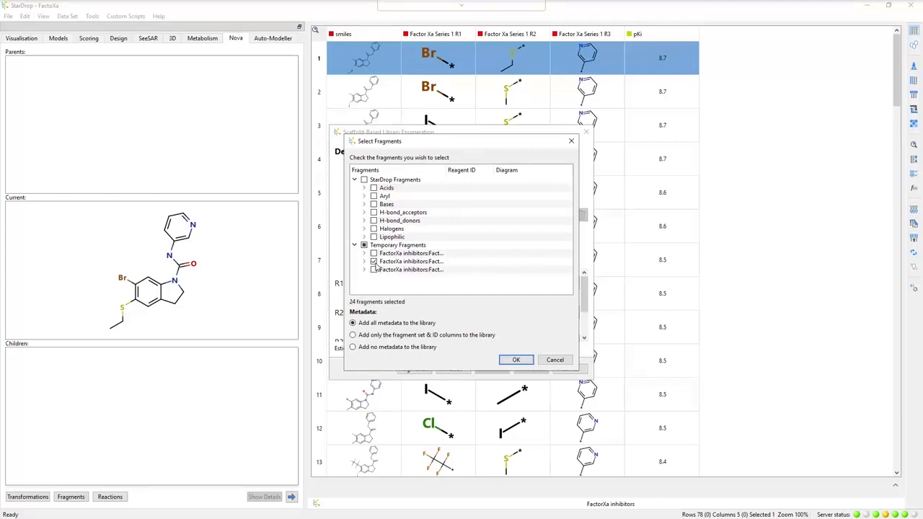
pyautogui.click(509, 361)
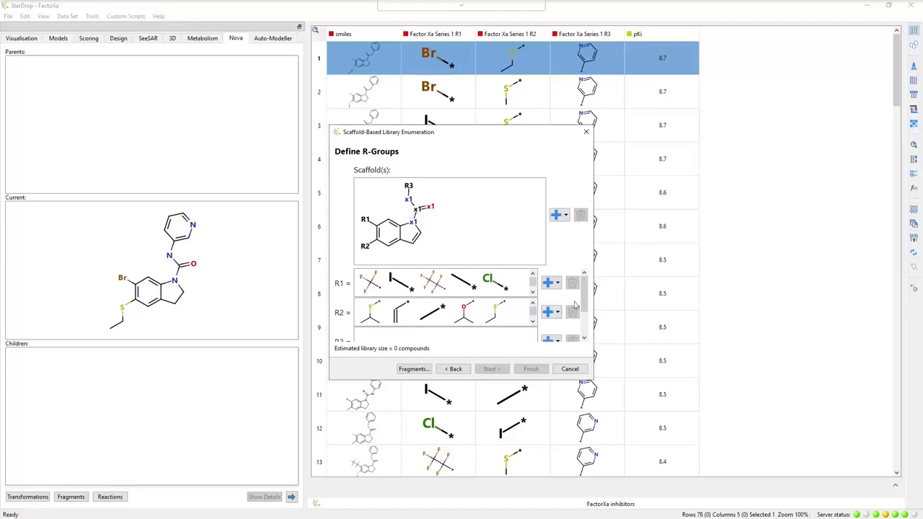
# Define R3 with the temporary fragment set from Factor Xa Series 1 R3
pyautogui.scroll(-1, 581, 303)
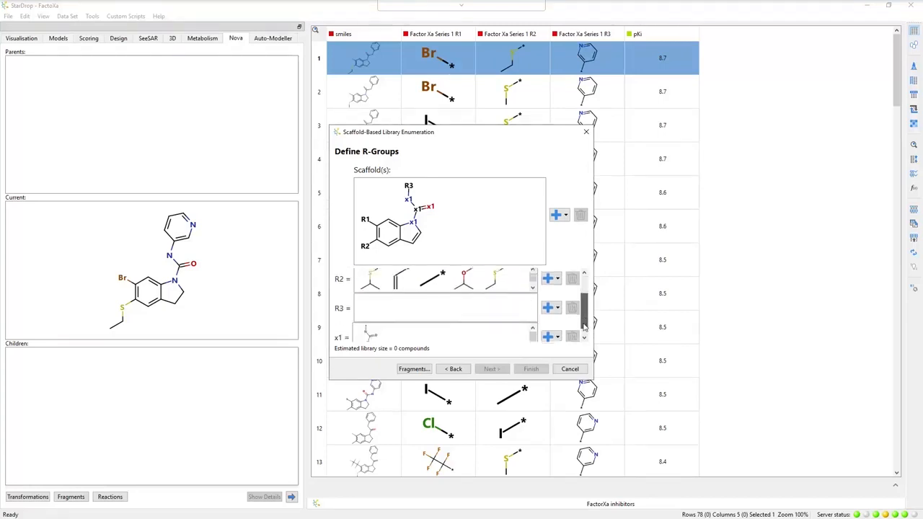
pyautogui.click(557, 298)
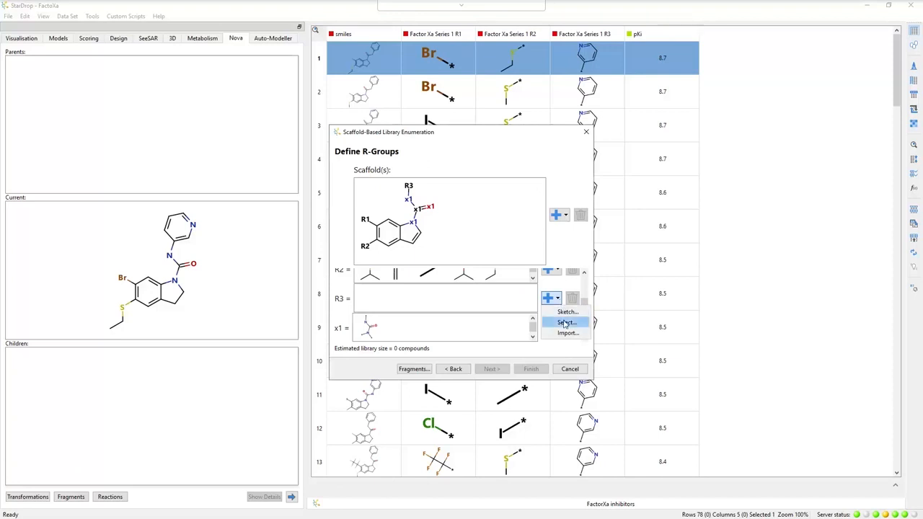
pyautogui.click(565, 322)
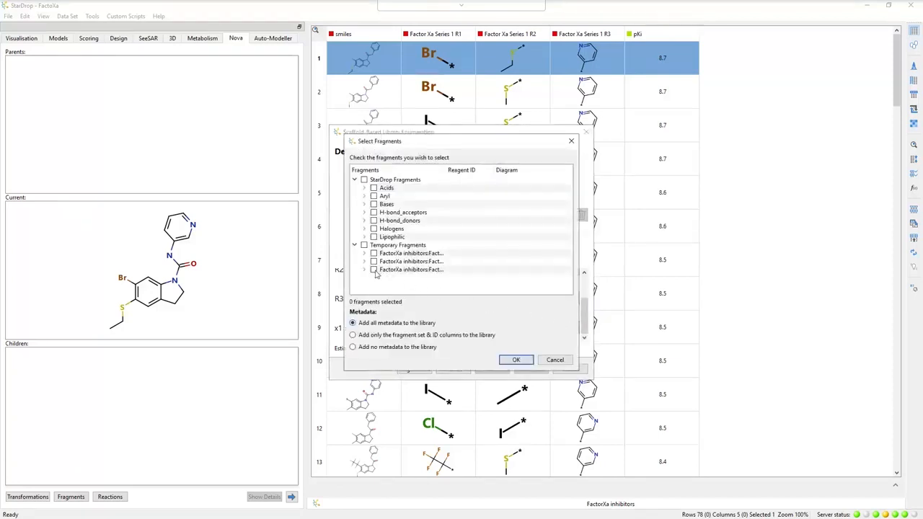
pyautogui.click(373, 270)
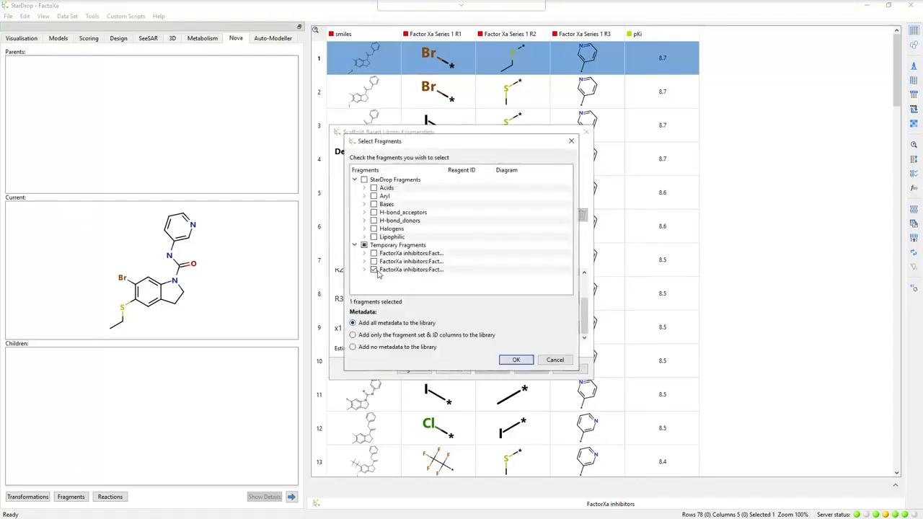
pyautogui.click(516, 361)
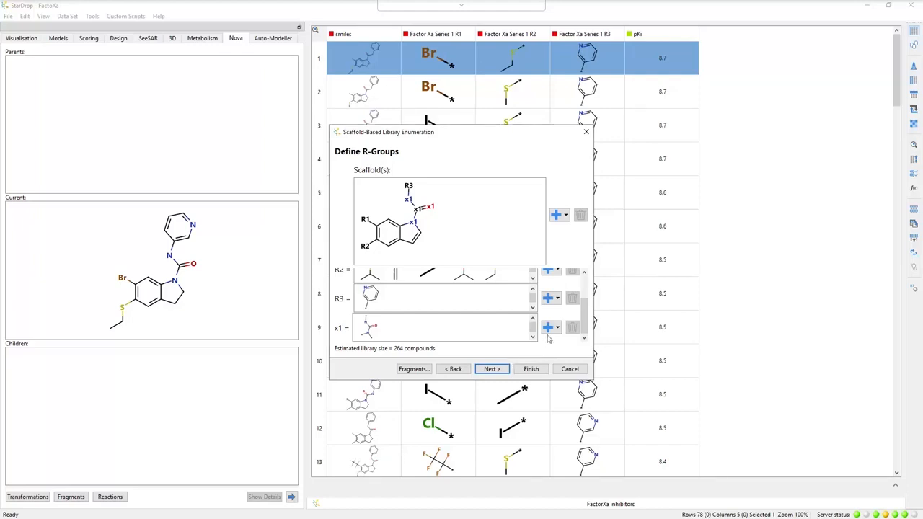
# Start sketching an additional R3 fragment and draw a benzene ring bonded to the attachment atom
pyautogui.click(557, 301)
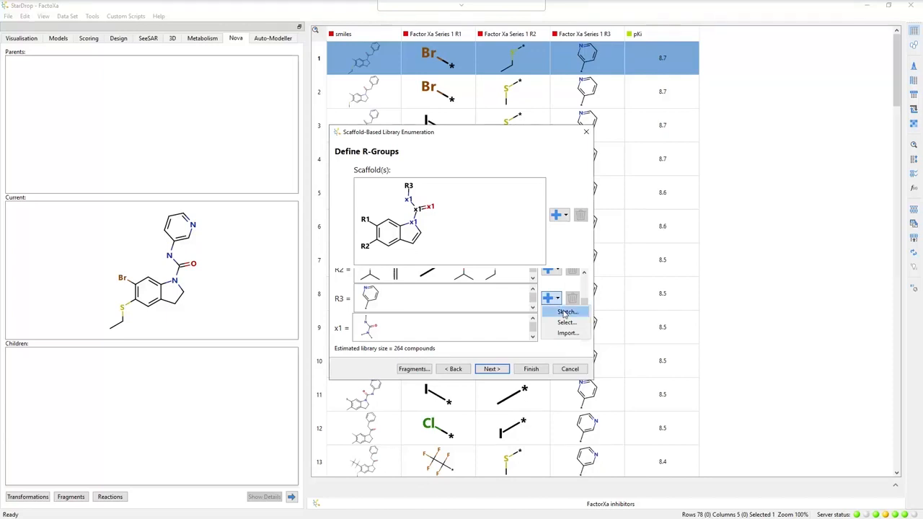
pyautogui.click(566, 313)
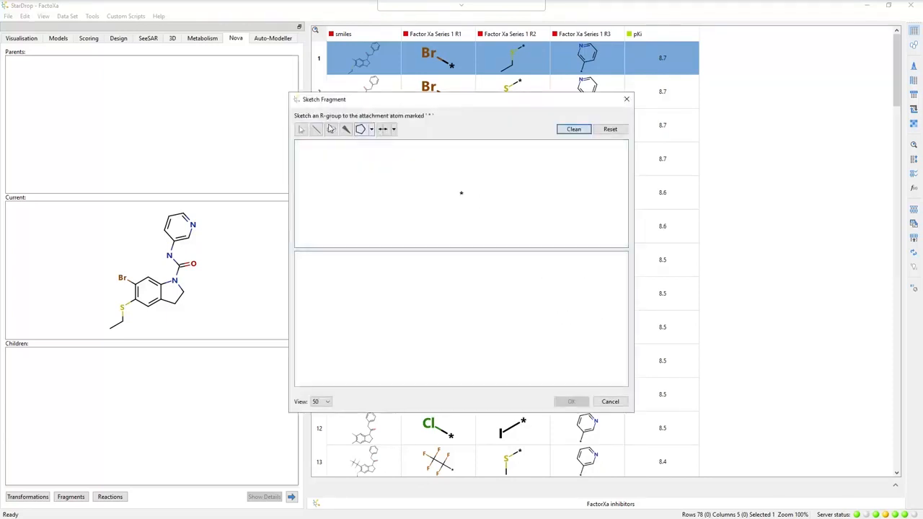
pyautogui.click(316, 129)
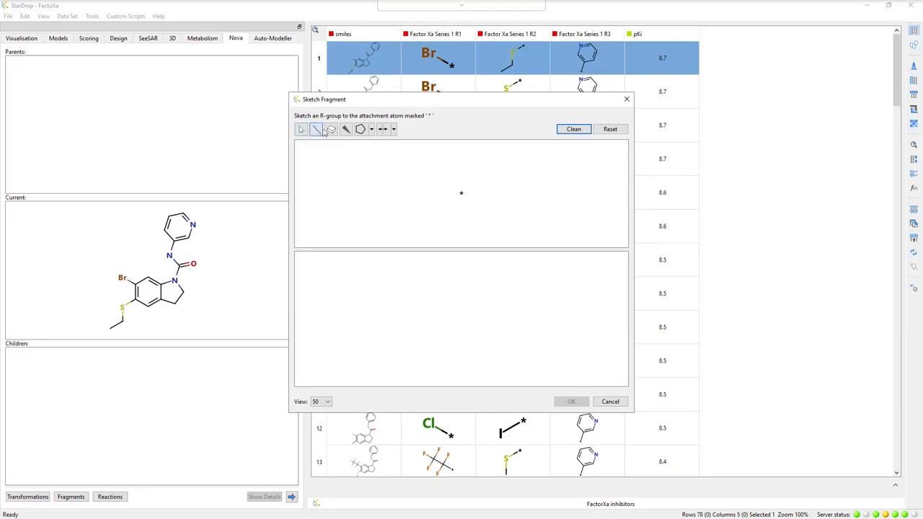
pyautogui.click(462, 194)
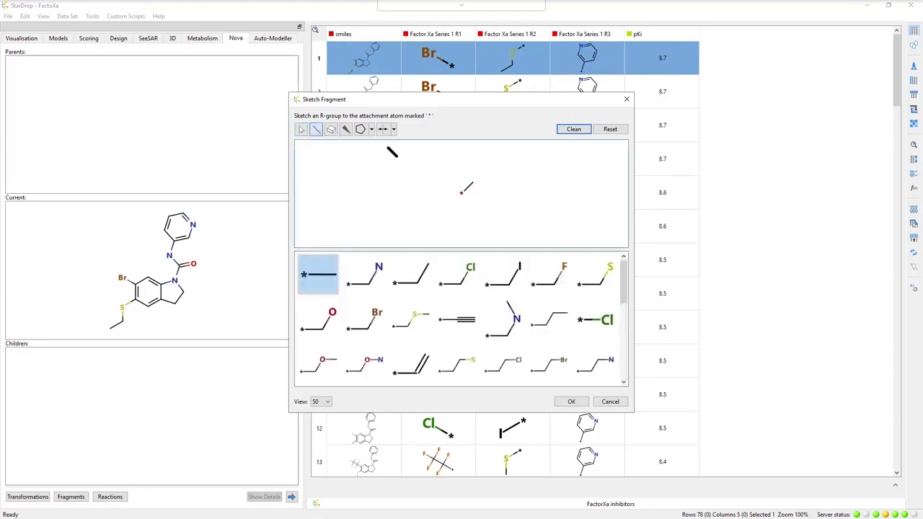
pyautogui.click(371, 131)
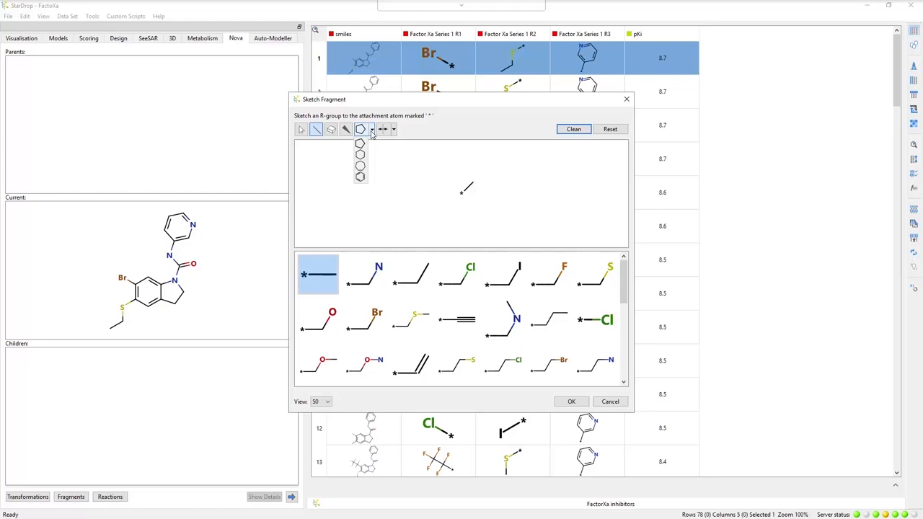
pyautogui.click(360, 177)
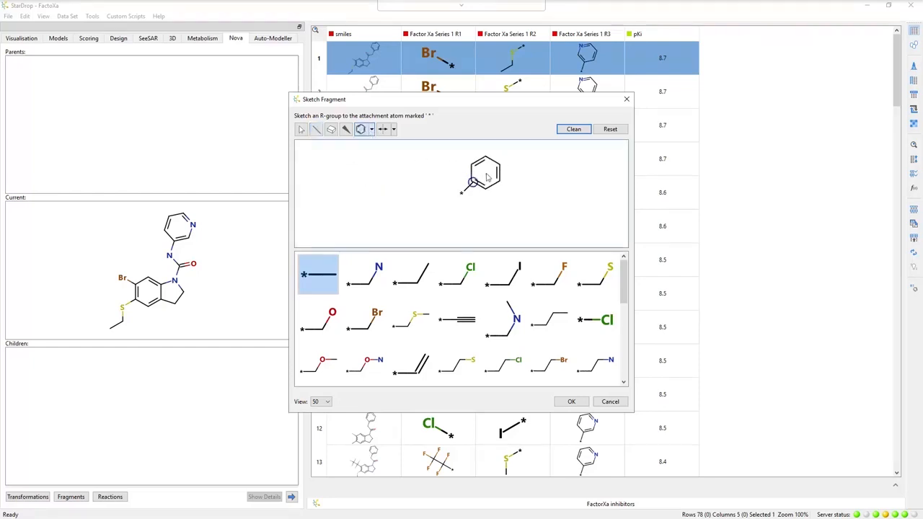
pyautogui.click(486, 177)
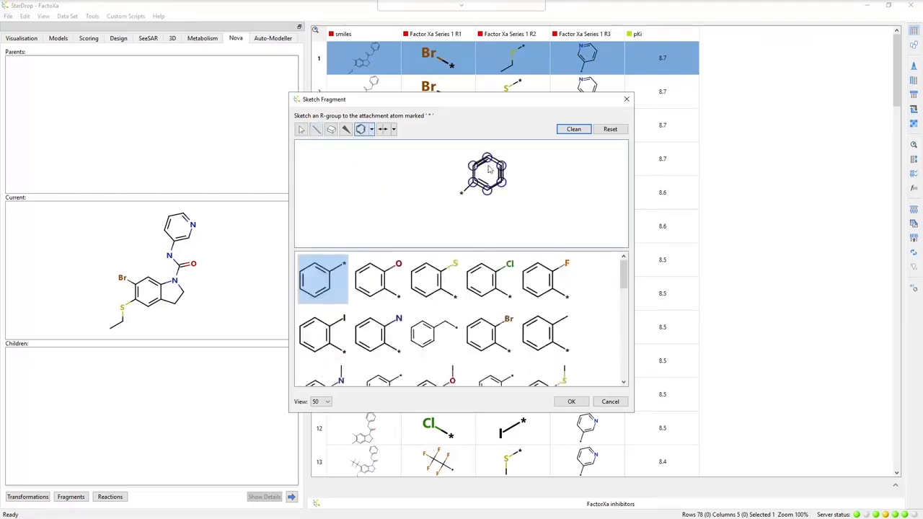
# Add a chlorine (Cl) para to the attachment point, clean up the structure, and add the 4-chlorophenyl fragment to R3
pyautogui.click(316, 130)
pyautogui.click(502, 165)
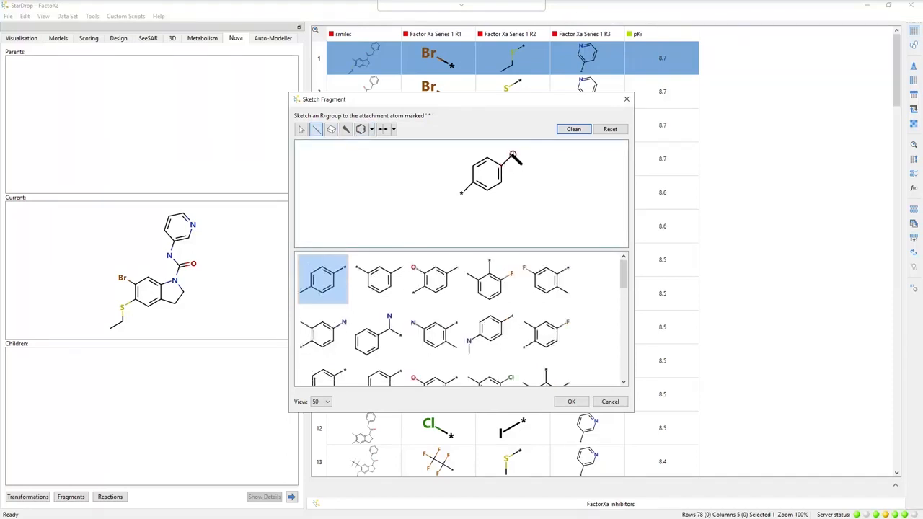
pyautogui.write('Cl')
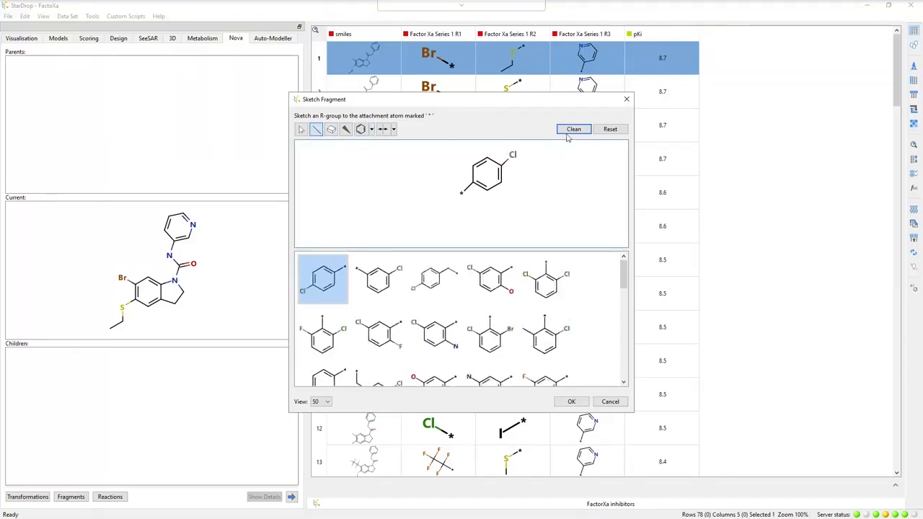
pyautogui.click(572, 130)
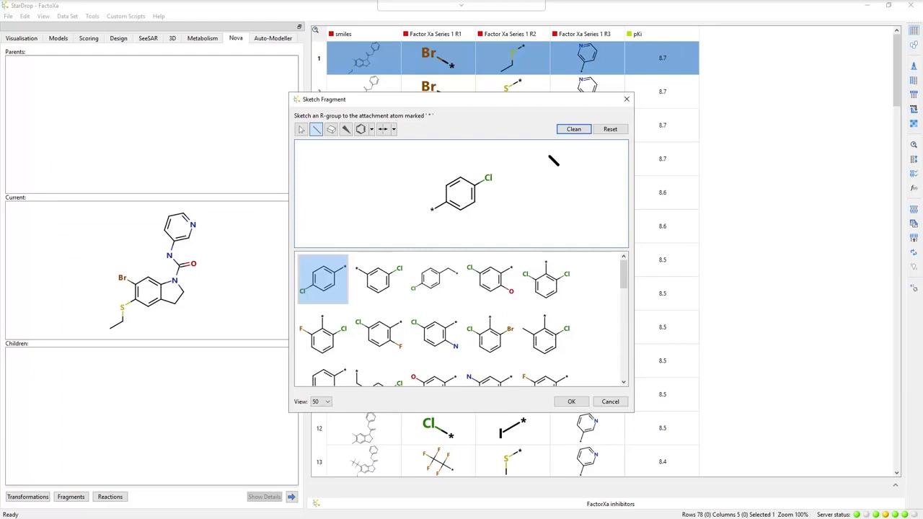
pyautogui.click(582, 406)
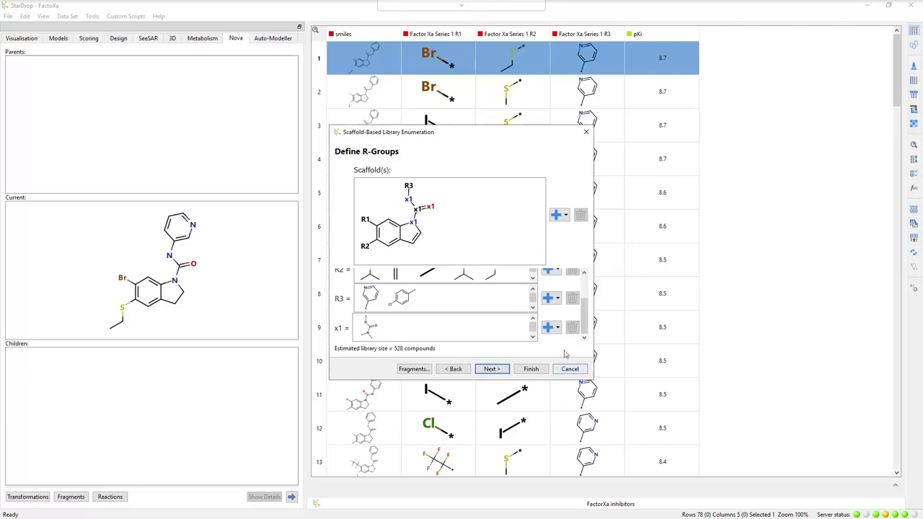
# Sketch an additional x1 linker fragment with a CH2 inserted between the indole nitrogen and the carbonyl carbon, clean it up and add it
pyautogui.click(557, 328)
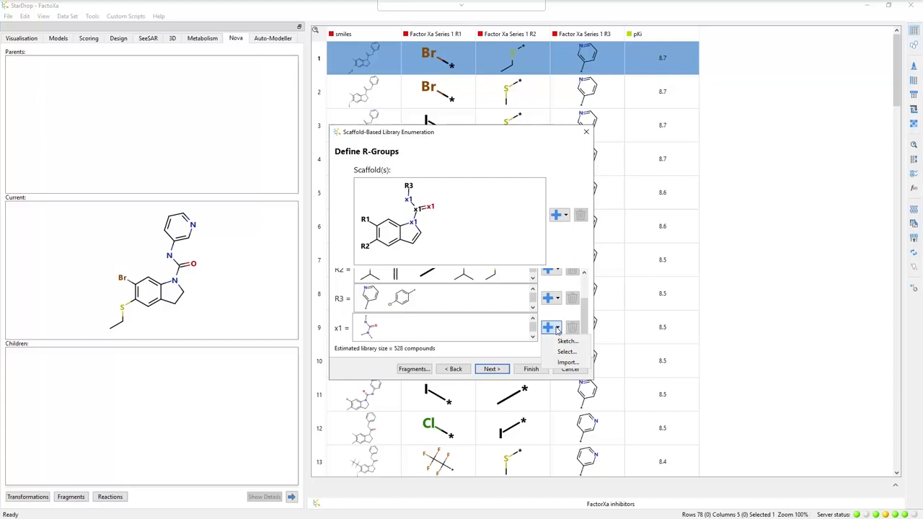
pyautogui.click(566, 342)
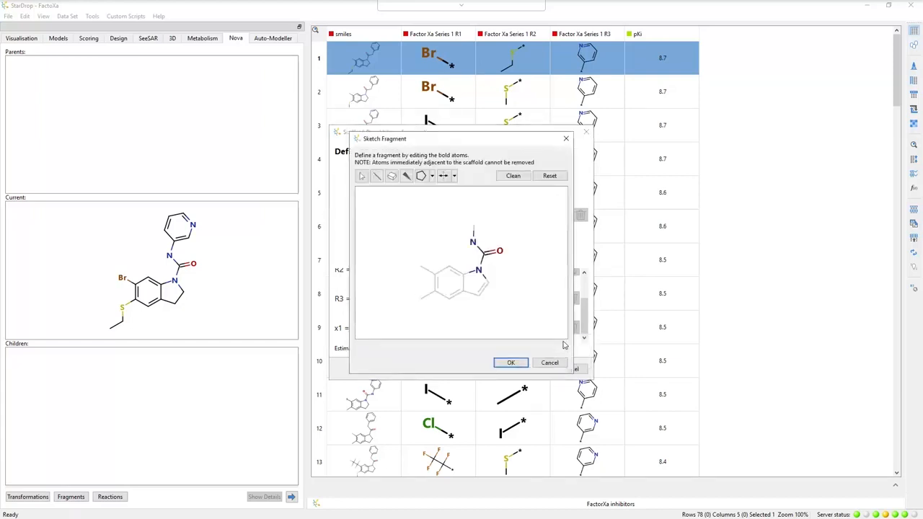
pyautogui.click(391, 177)
pyautogui.click(483, 260)
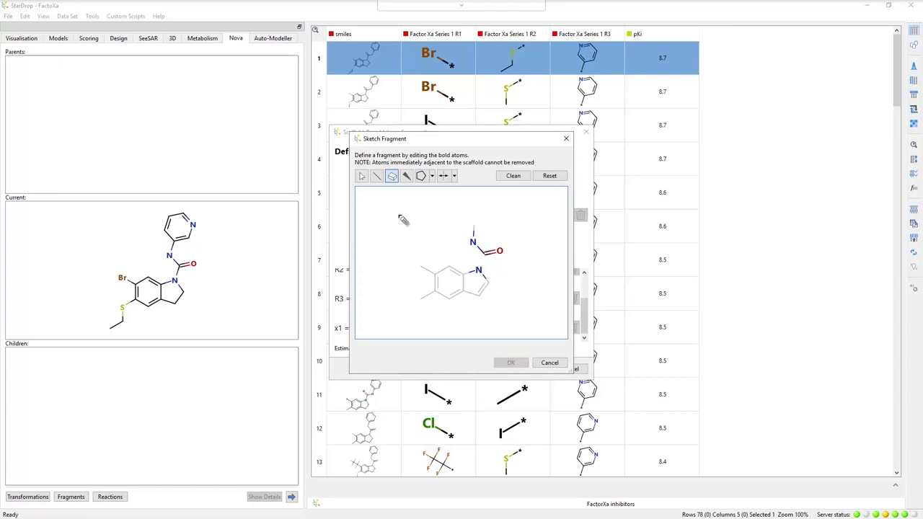
pyautogui.click(376, 176)
pyautogui.moveTo(477, 268); pyautogui.dragTo(479, 269)
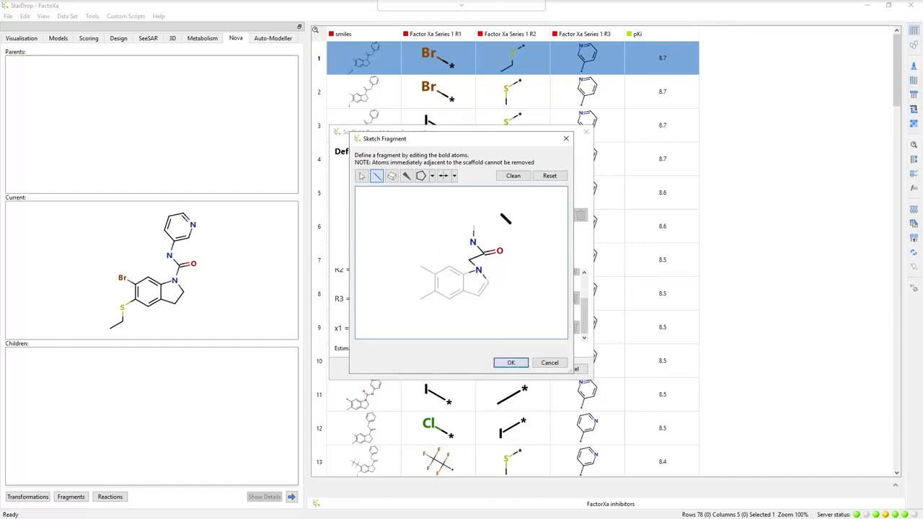
pyautogui.click(514, 177)
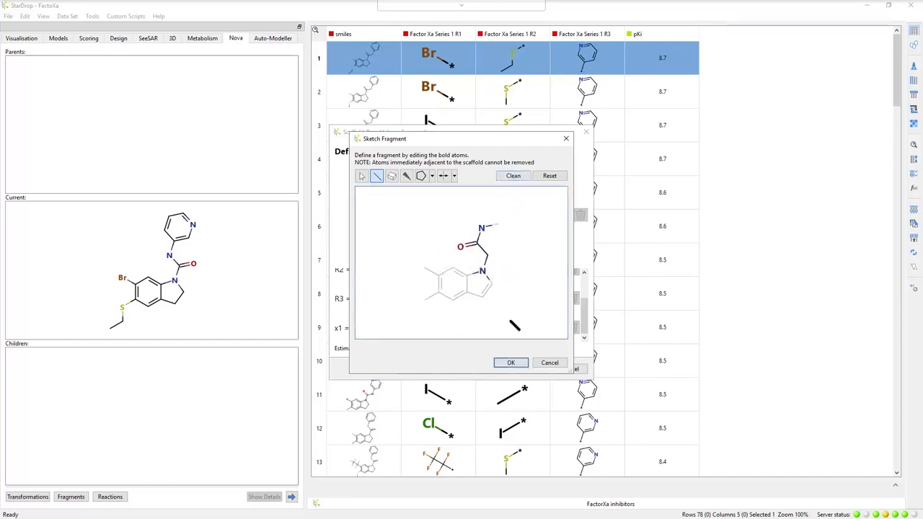
pyautogui.click(512, 363)
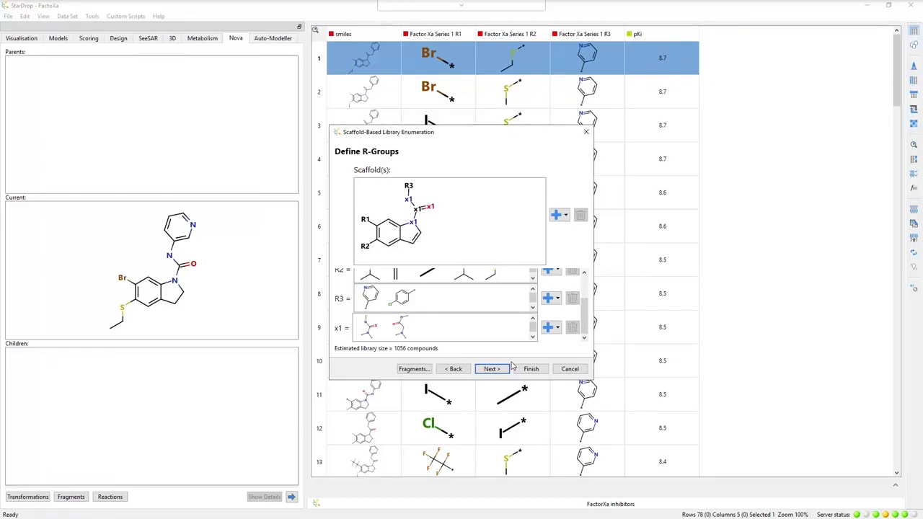
# Enable compound selection for the library output, choosing compounds by property with Low logP
pyautogui.click(495, 370)
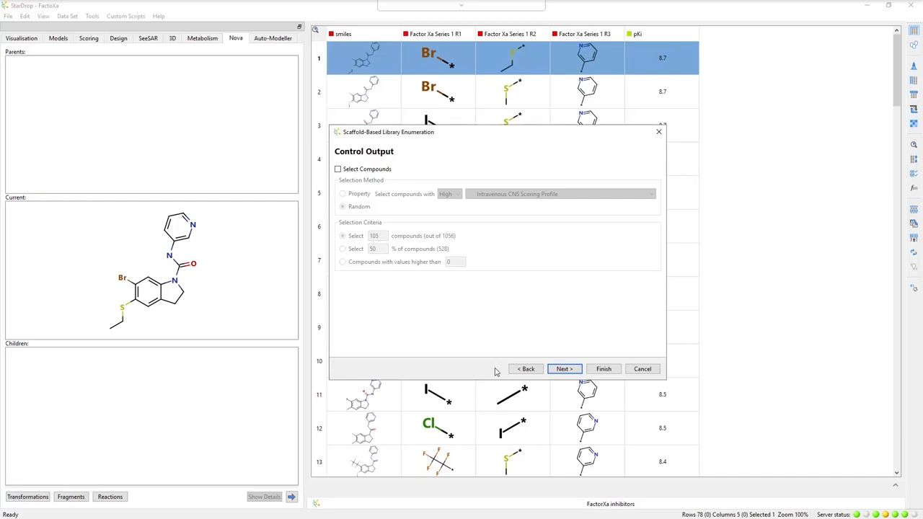
pyautogui.click(338, 169)
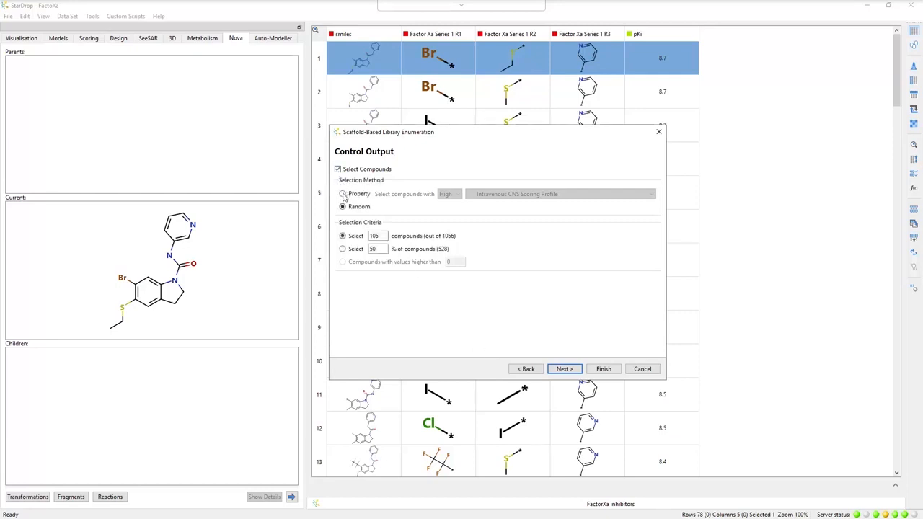
pyautogui.click(342, 194)
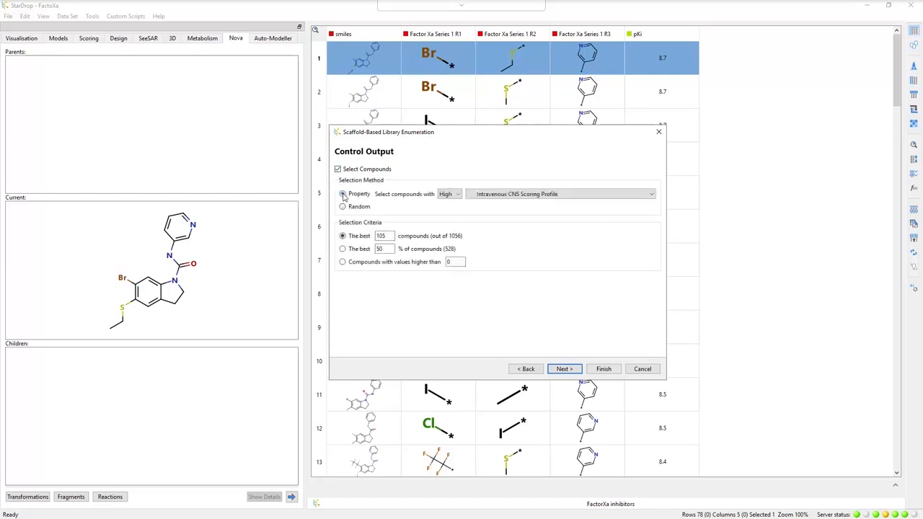
pyautogui.click(452, 194)
pyautogui.click(446, 210)
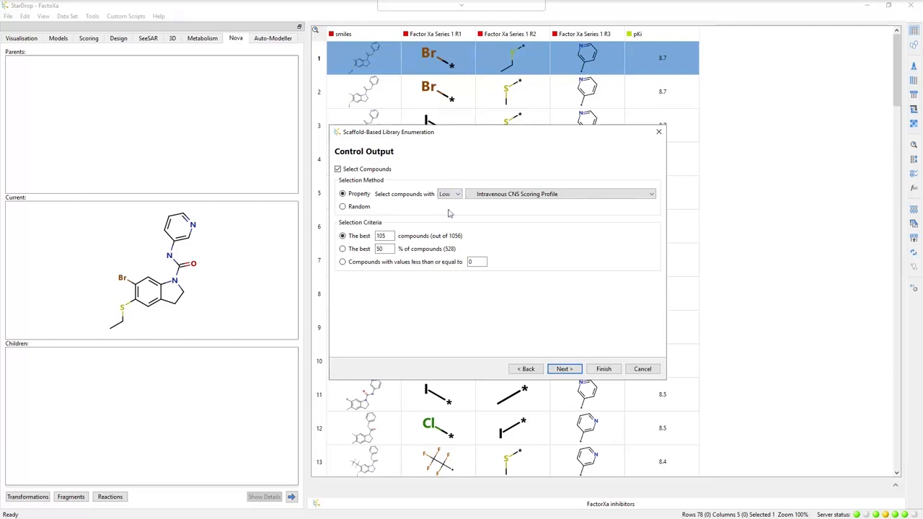
pyautogui.click(486, 198)
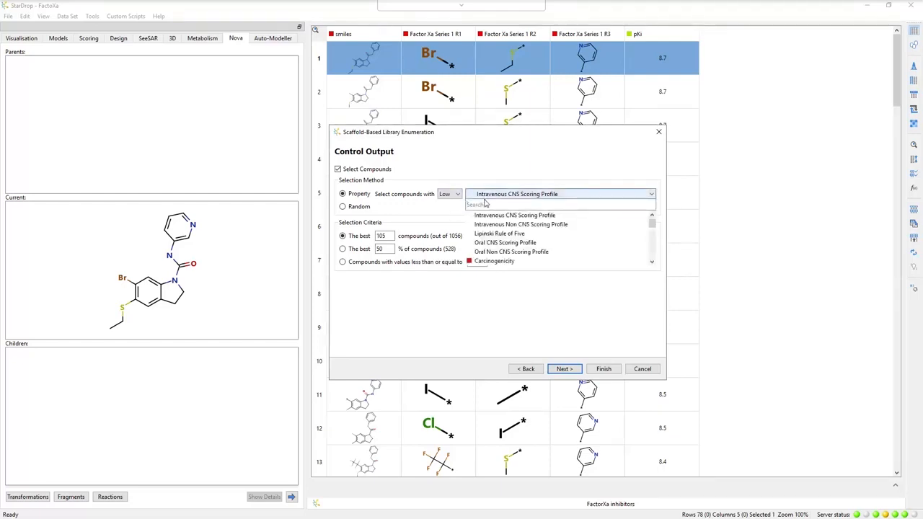
pyautogui.write('log')
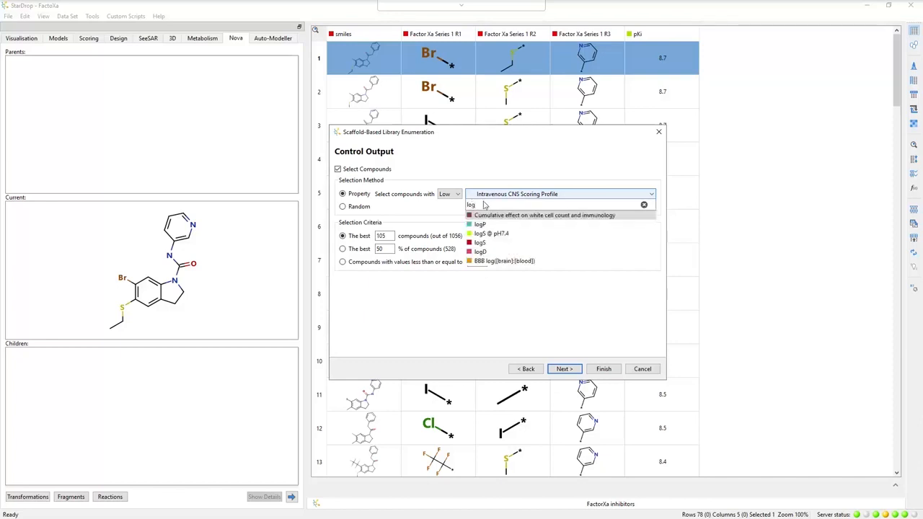
pyautogui.click(480, 225)
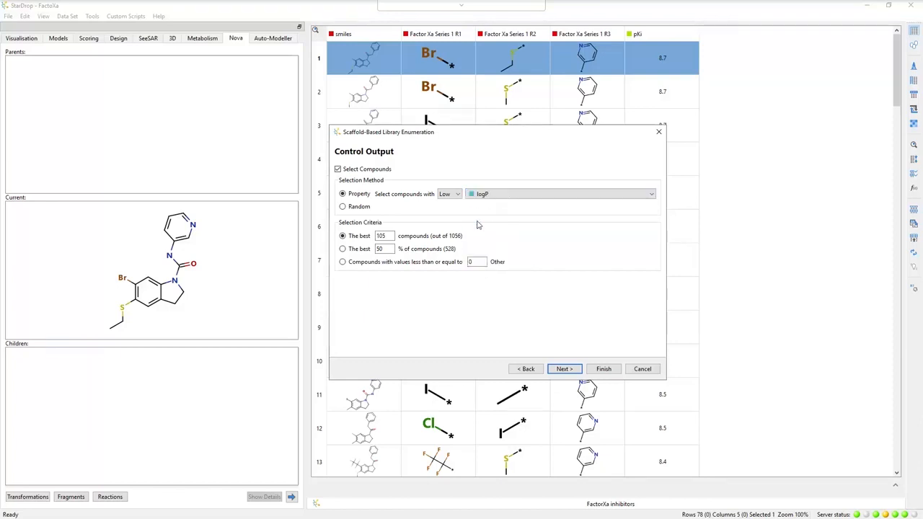
# Set the selection criteria to keep the best 100 compounds and accept the output settings
pyautogui.doubleClick(386, 236)
pyautogui.write('100')
pyautogui.click(565, 370)
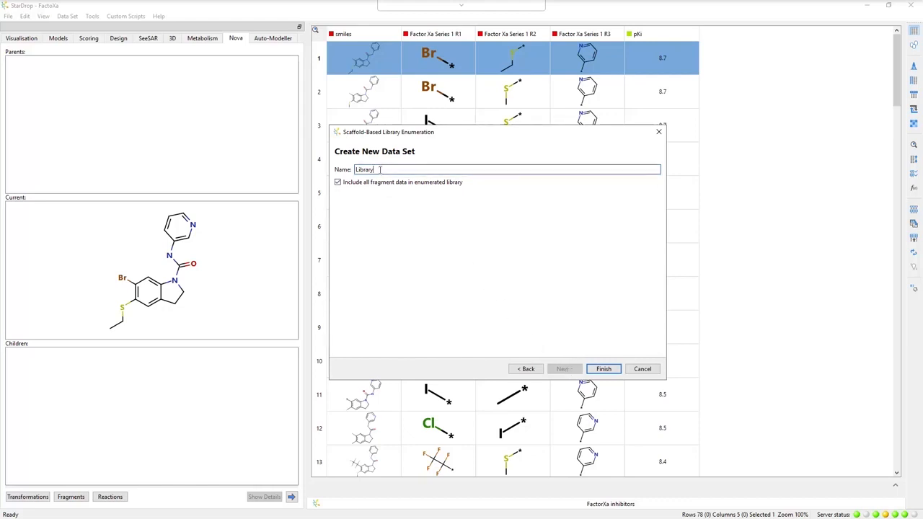
# Name the new data set Indole Library and run the enumeration with all fragment data included
pyautogui.moveTo(380, 169); pyautogui.dragTo(354, 170)
pyautogui.press('BackSpace')
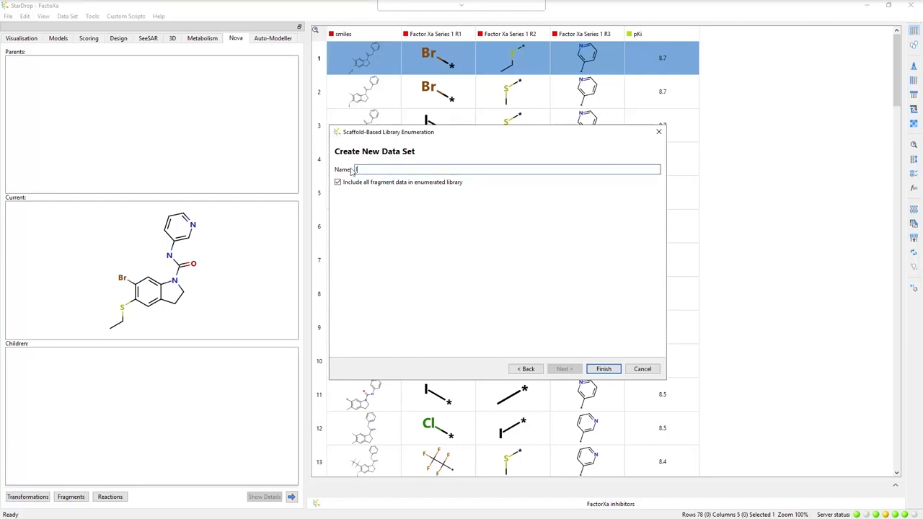
pyautogui.write('Indole Library')
pyautogui.click(604, 370)
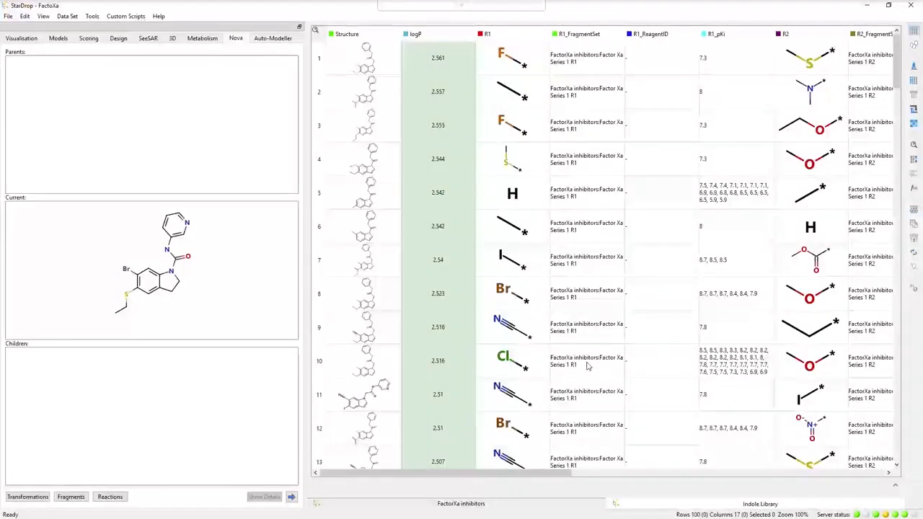
# Enlarge the Indole Library table and examine the first compounds' structures, logP values and R-group data
pyautogui.scroll(3, 588, 367)
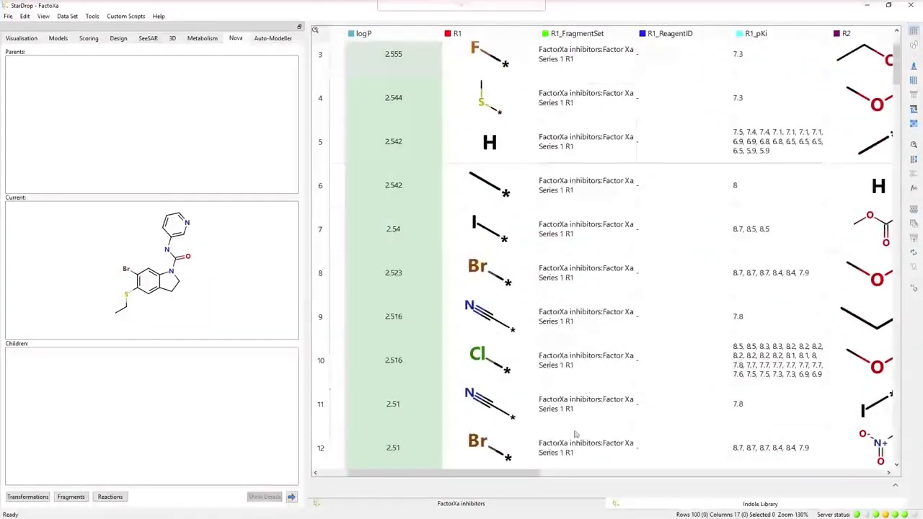
pyautogui.moveTo(536, 470); pyautogui.dragTo(507, 470)
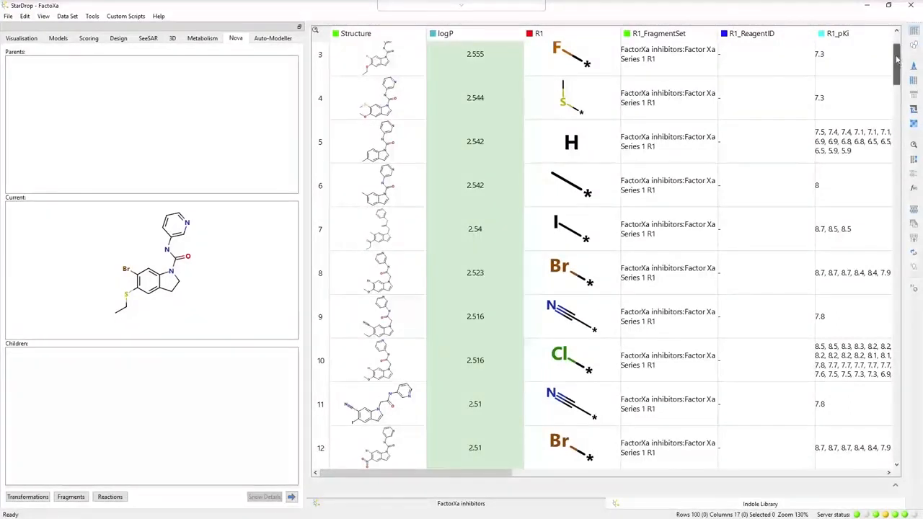
pyautogui.moveTo(897, 52); pyautogui.dragTo(897, 45)
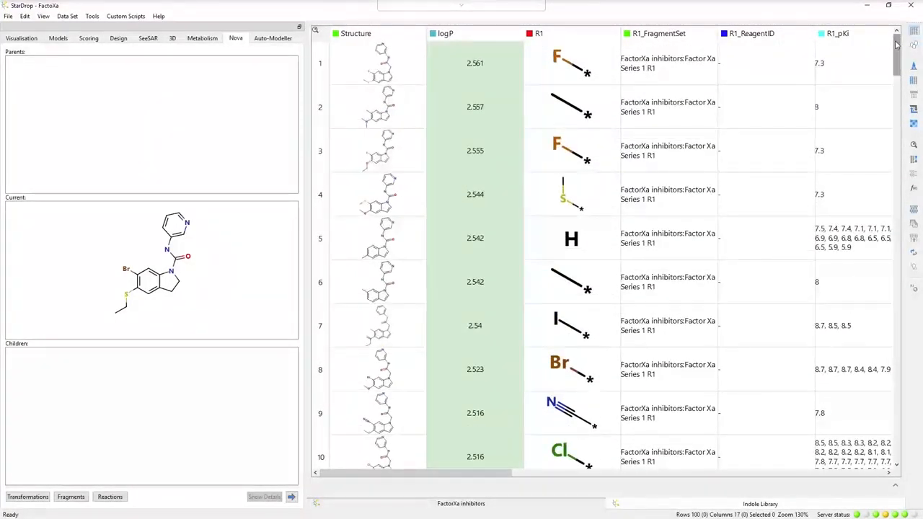